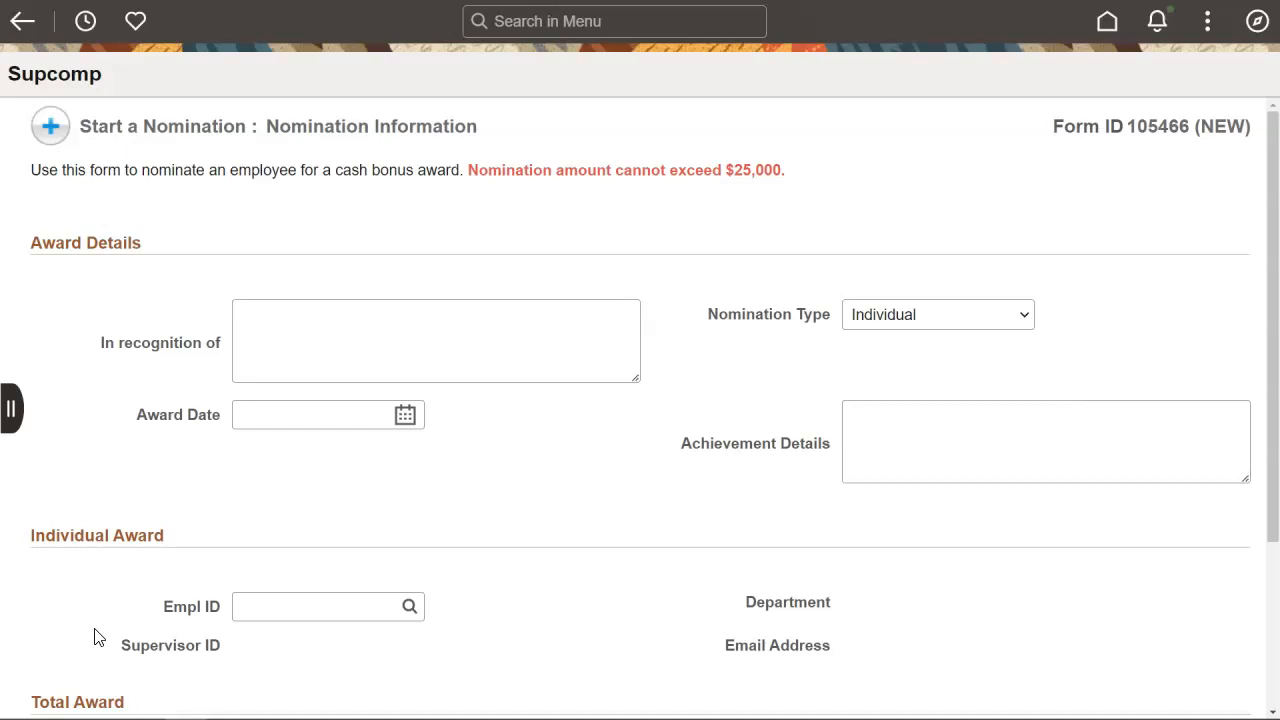
{"action": "left_click", "coordinate": [405, 415]}
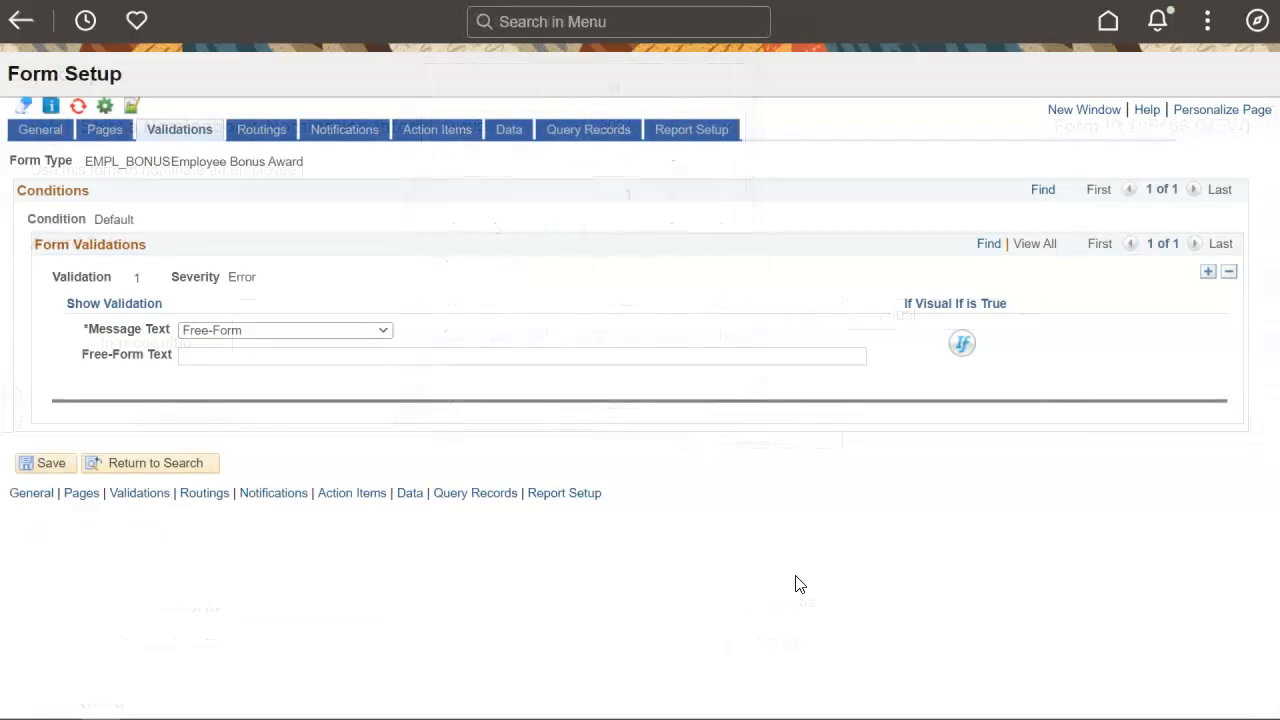
- Give form validation 1 the free-form message "Award Date cannot be backdated. Please go back and choose a date in the future."
{"action": "left_click", "coordinate": [211, 138]}
{"action": "left_click", "coordinate": [385, 331]}
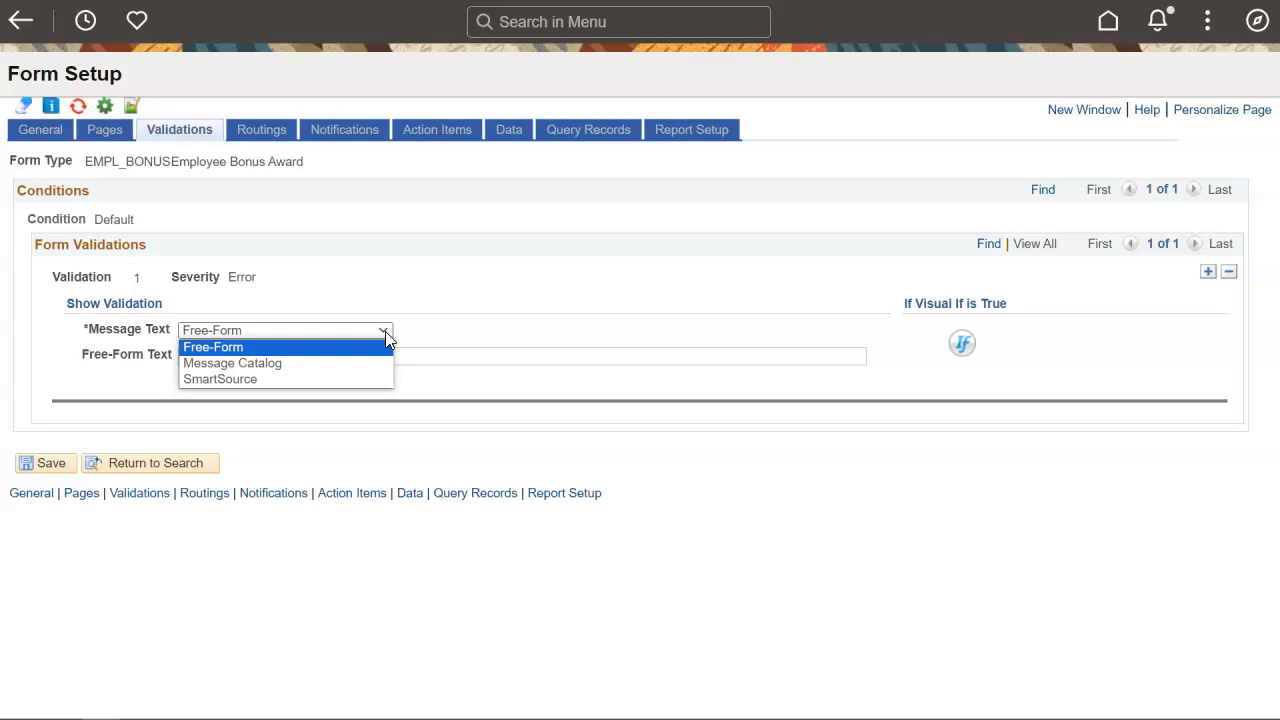
{"action": "left_click", "coordinate": [385, 346]}
{"action": "left_click", "coordinate": [385, 357]}
{"action": "type", "text": "Awar"}
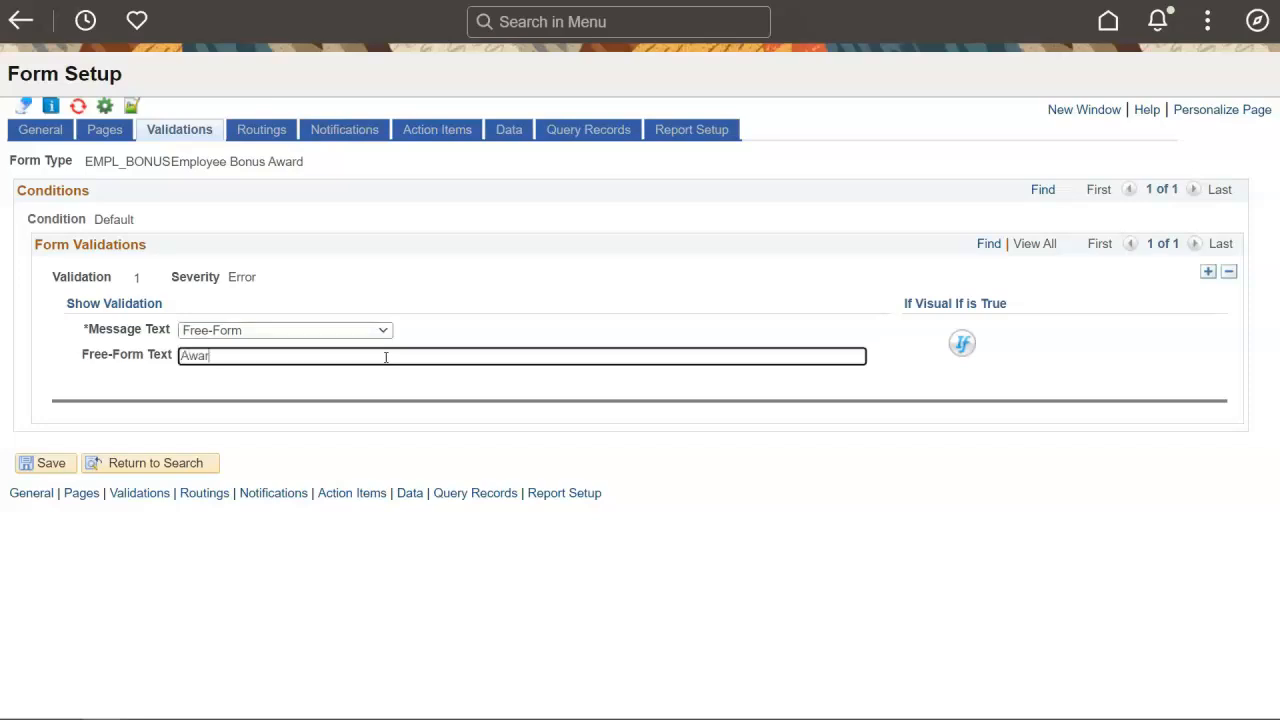
{"action": "type", "text": "d Date cannot be backdated. Pleas"}
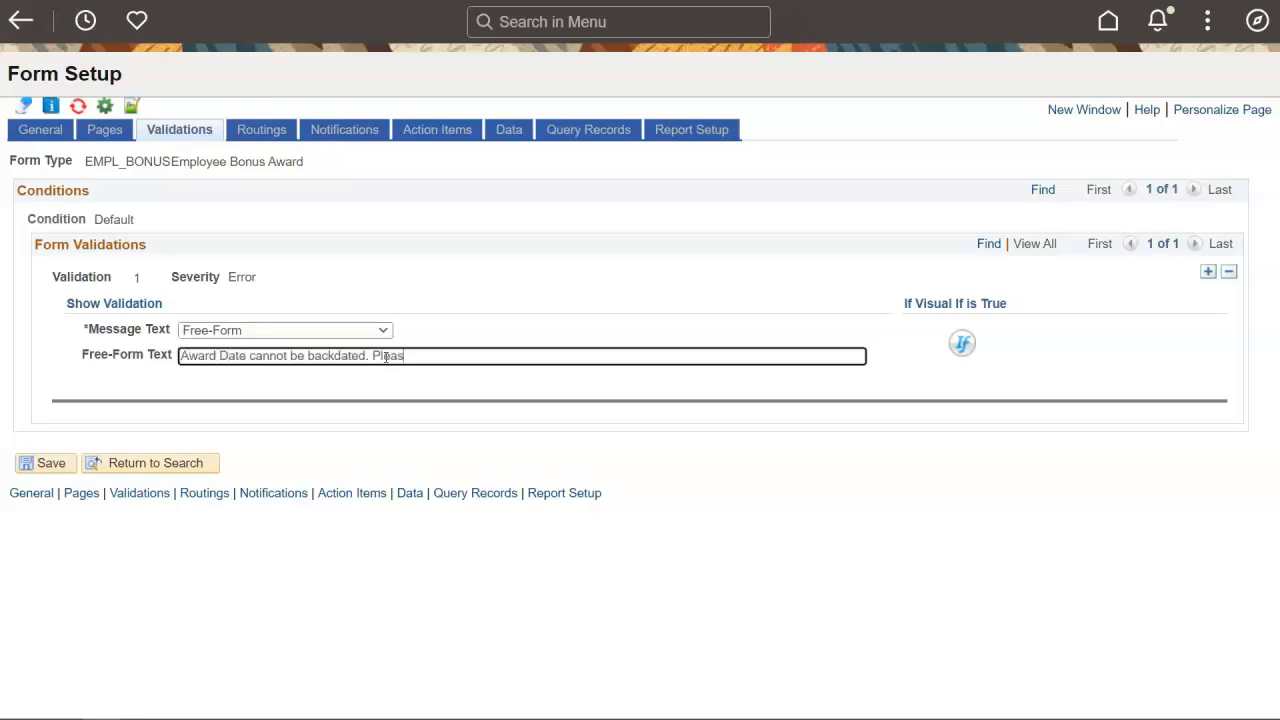
{"action": "type", "text": "e go back and choose a date in the future."}
{"action": "key", "text": "Tab"}
- Add a Visual If logic part to the validation, using the Award Date field [PAGEREC:GSAWARD_DAT5] as its SmartSource
{"action": "left_click", "coordinate": [966, 350]}
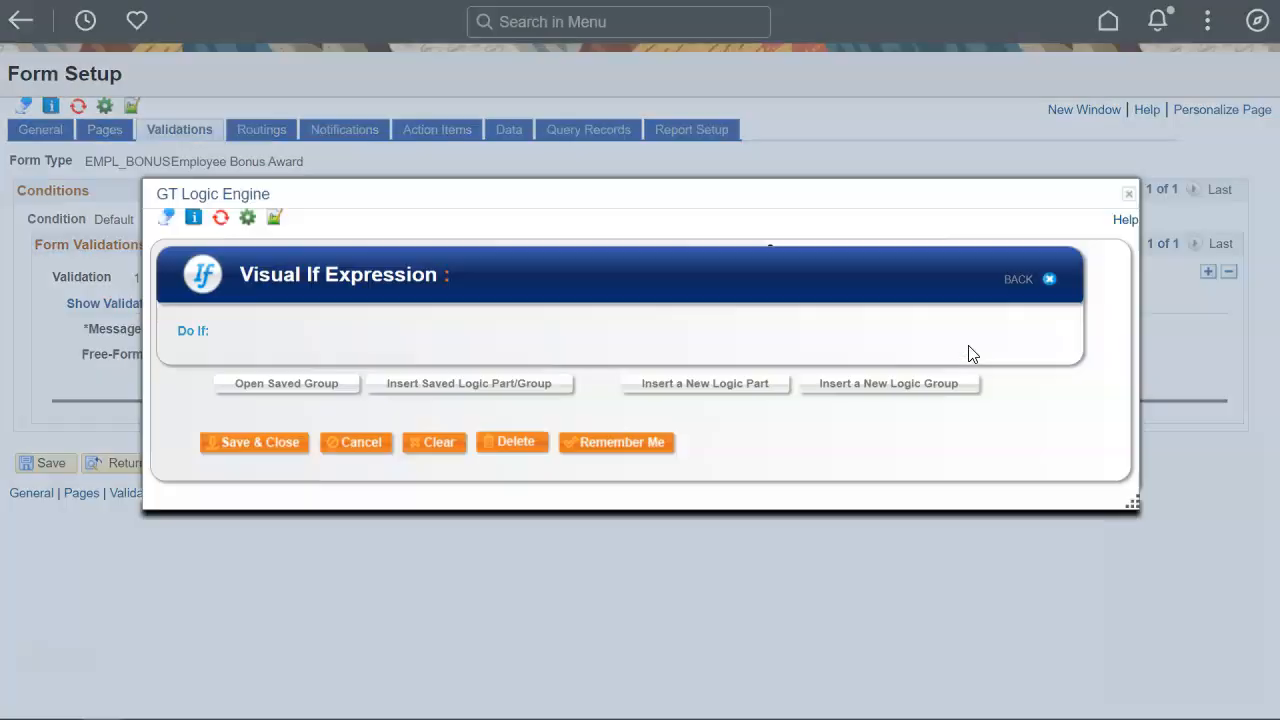
{"action": "left_click", "coordinate": [748, 394]}
{"action": "left_click", "coordinate": [496, 322]}
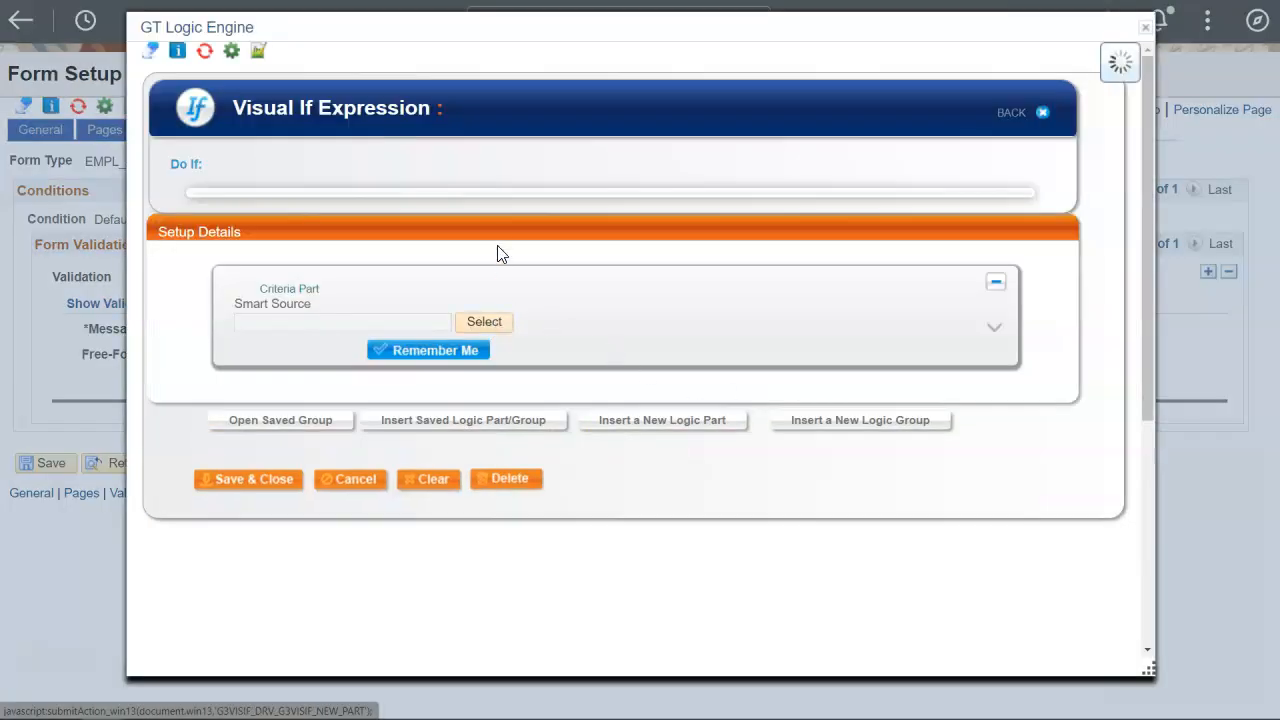
{"action": "type", "text": "gsaward"}
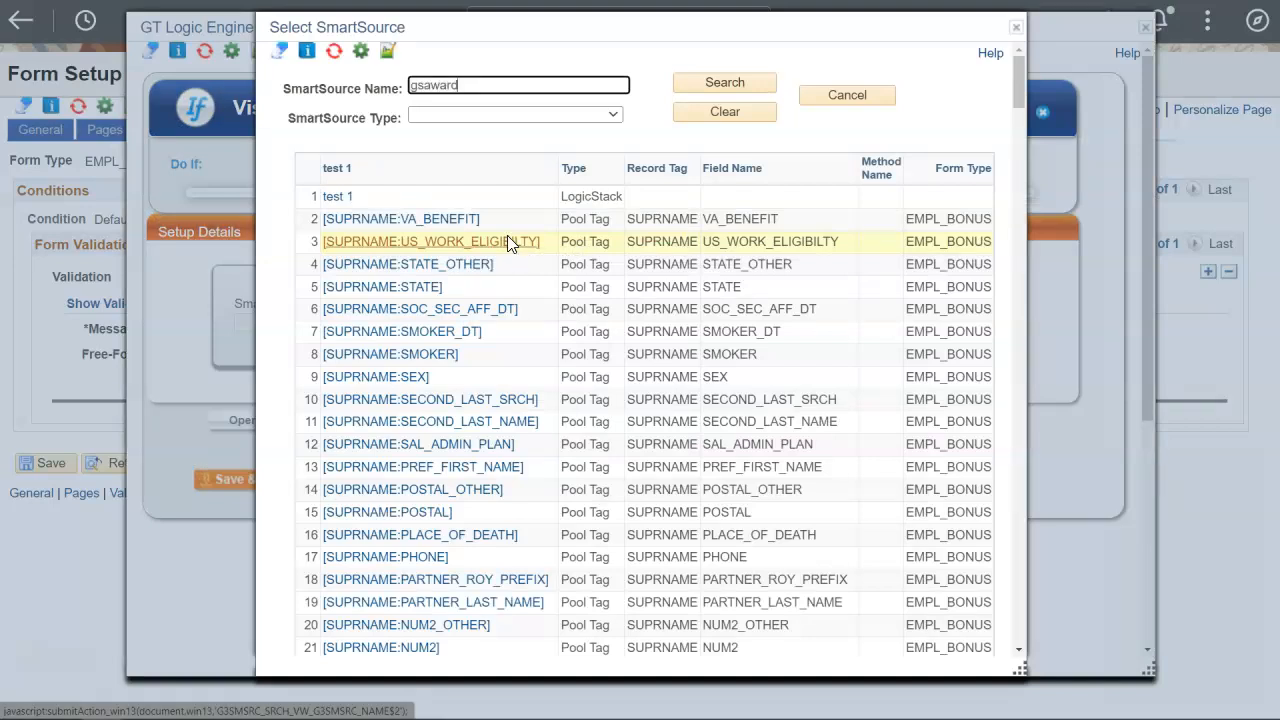
{"action": "key", "text": "Return"}
{"action": "left_click", "coordinate": [477, 286]}
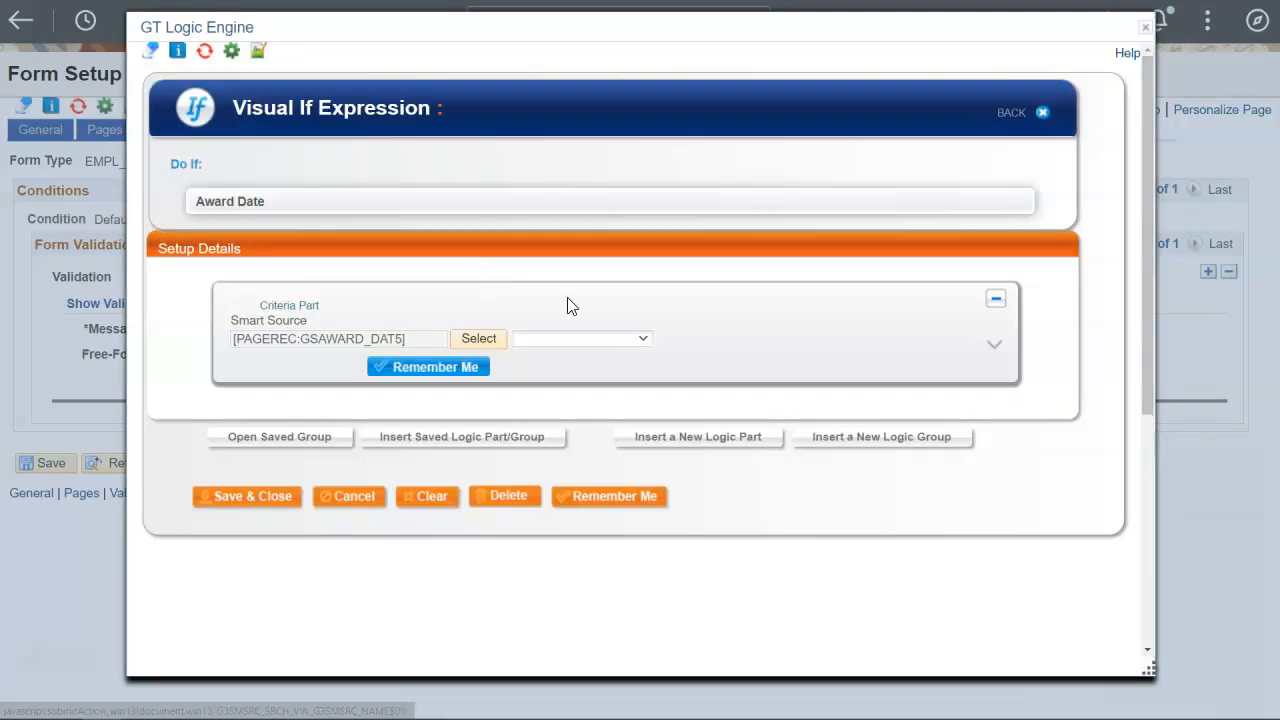
- Complete the condition with "is Less Than" and the Current Date SmartSource, and save the Visual If expression
{"action": "left_click", "coordinate": [642, 340]}
{"action": "left_click", "coordinate": [613, 515]}
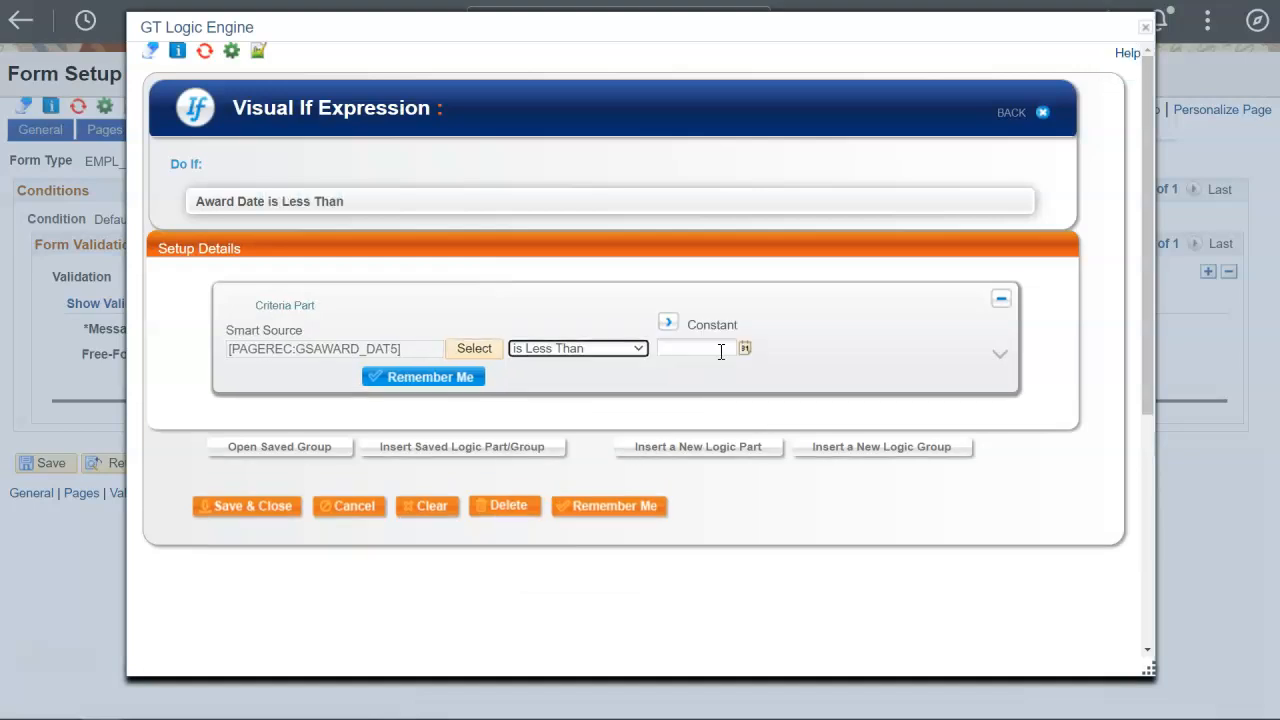
{"action": "left_click", "coordinate": [674, 325]}
{"action": "left_click", "coordinate": [903, 342]}
{"action": "type", "text": "Current Date"}
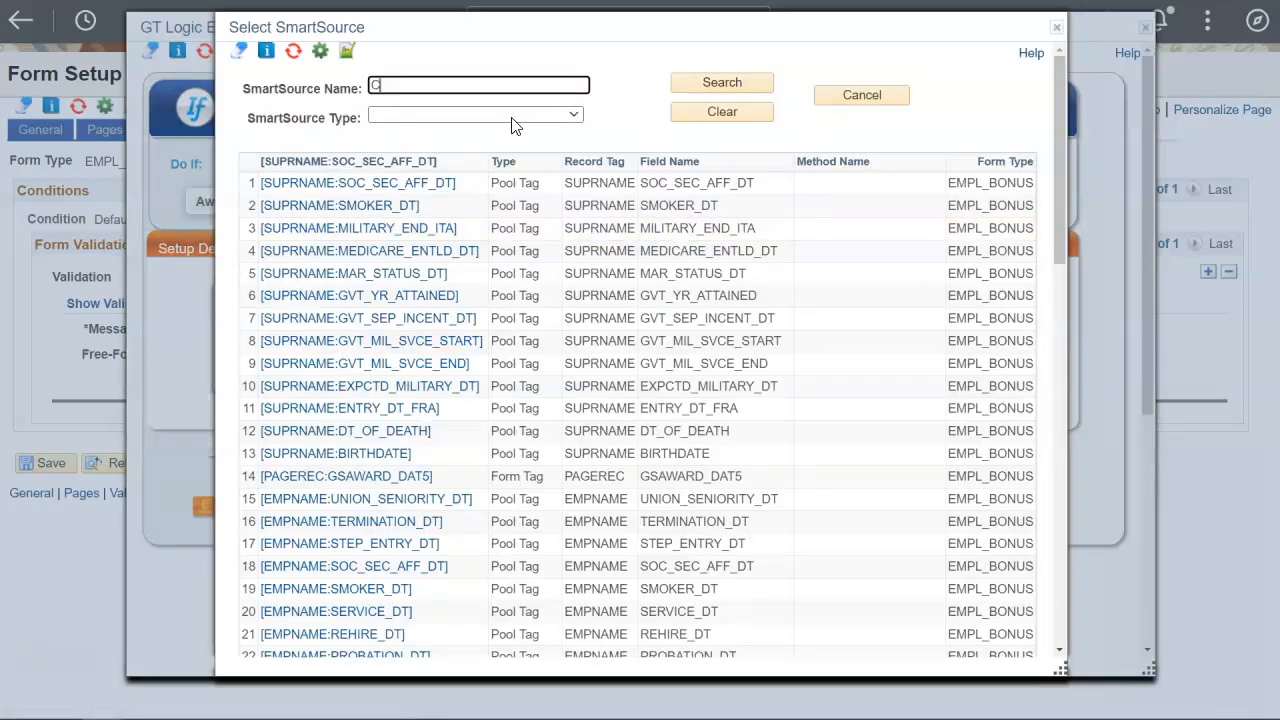
{"action": "left_click", "coordinate": [763, 86]}
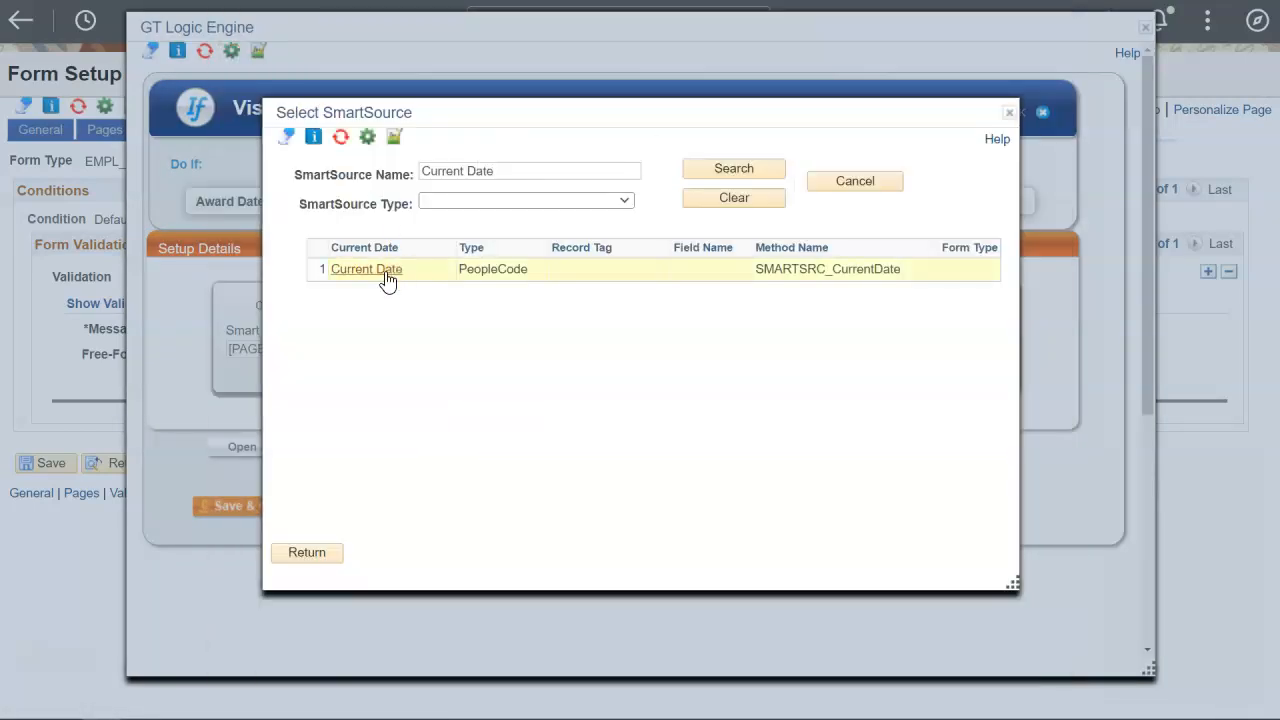
{"action": "left_click", "coordinate": [386, 279]}
{"action": "left_click", "coordinate": [268, 507]}
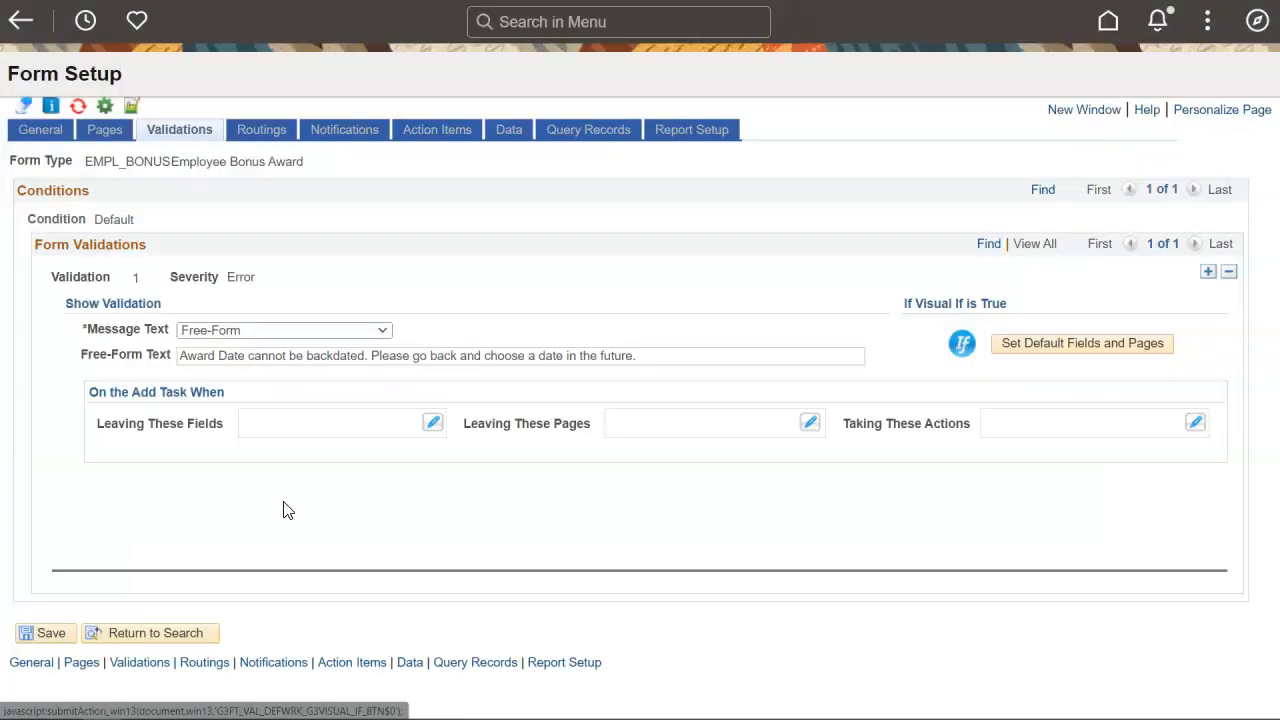
- Set the default fields and pages for the backdating validation and review both selections without changing them
{"action": "left_click", "coordinate": [1052, 355]}
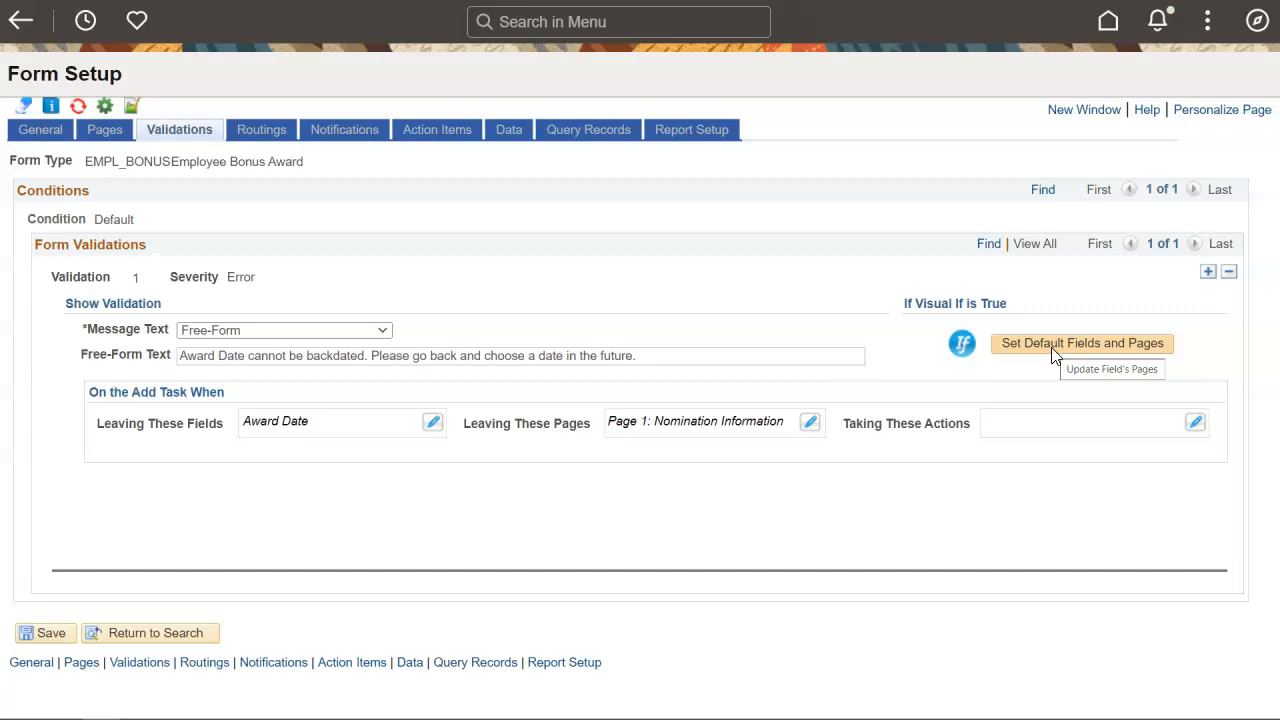
{"action": "left_click", "coordinate": [430, 428]}
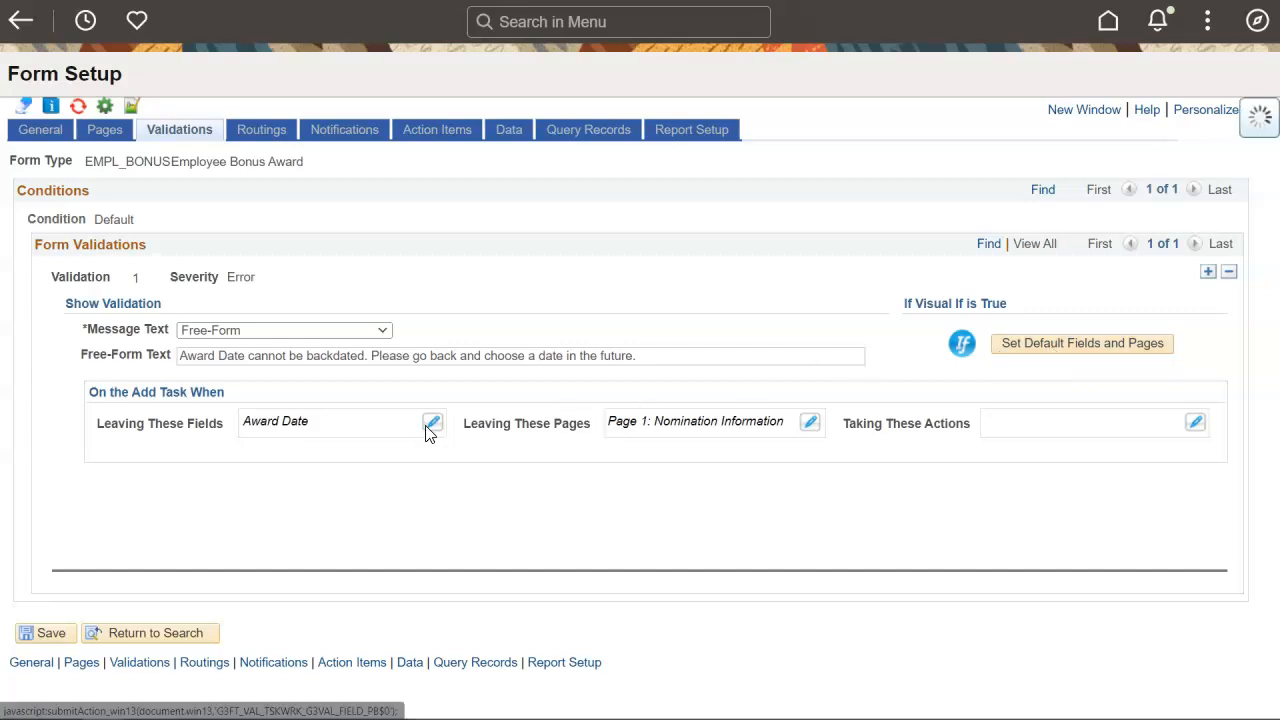
{"action": "left_click", "coordinate": [445, 389]}
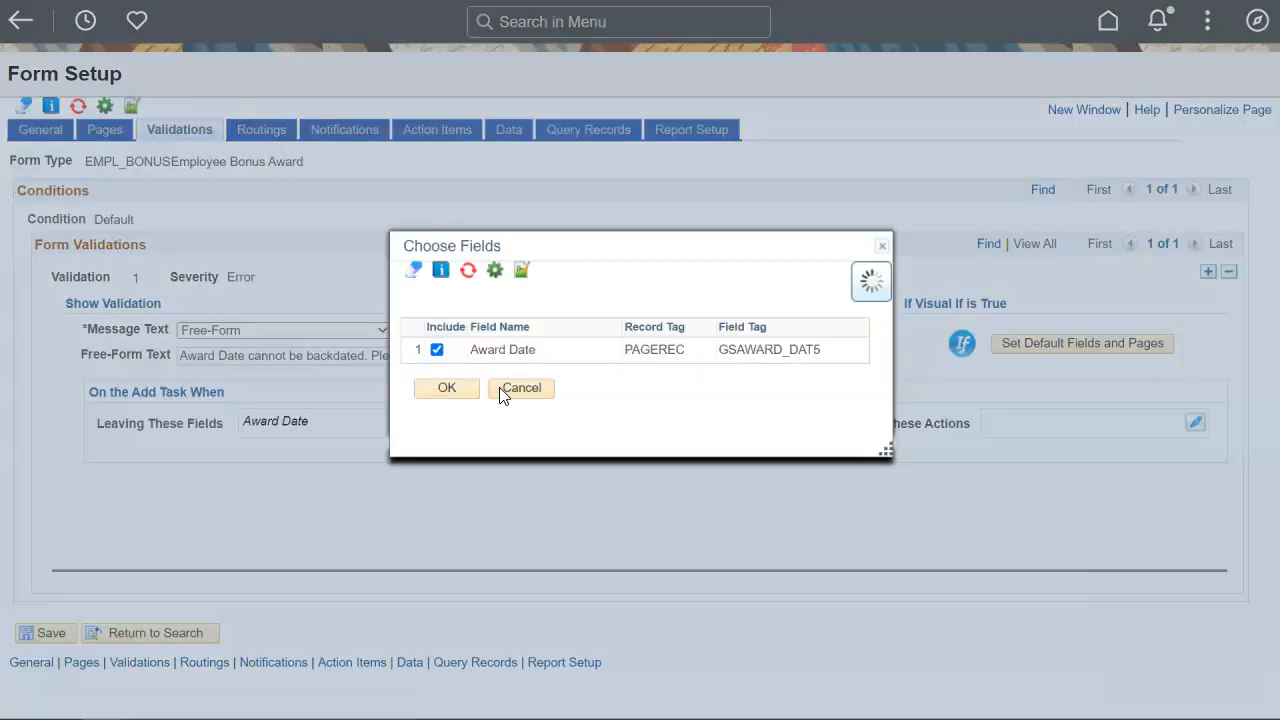
{"action": "left_click", "coordinate": [811, 424]}
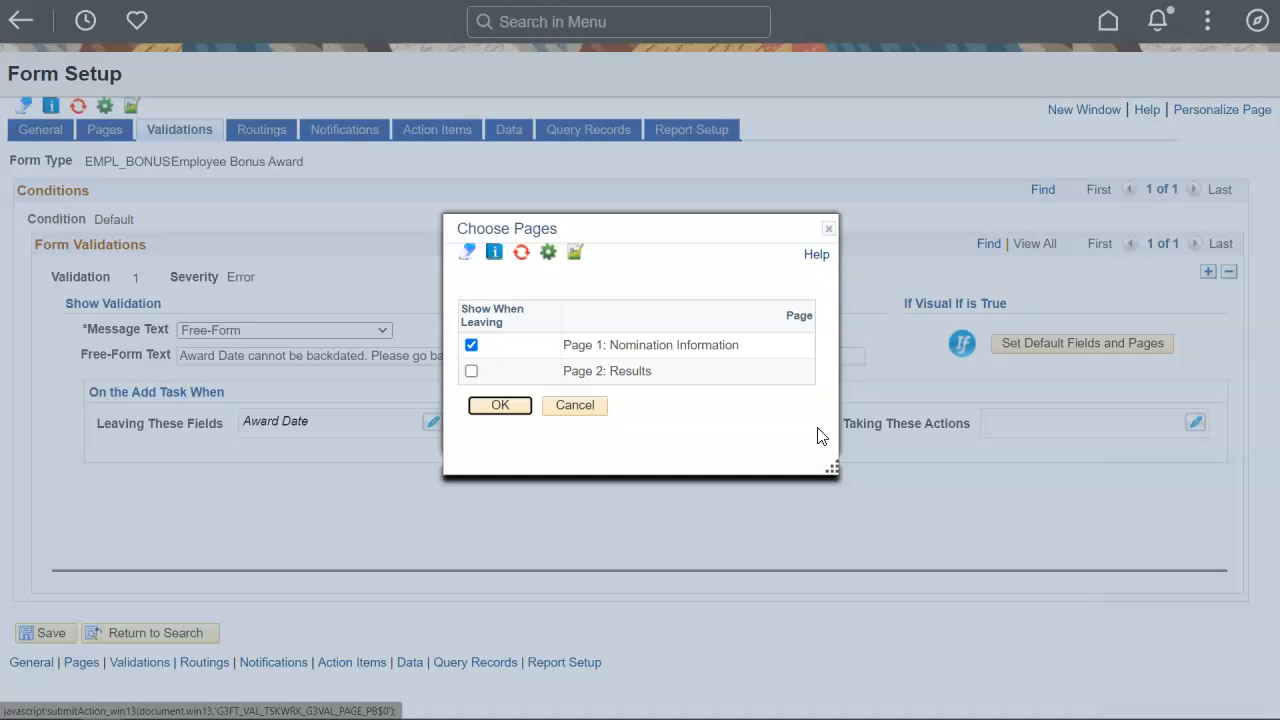
{"action": "left_click", "coordinate": [575, 405]}
- Look through the actions that can trigger the validation without choosing one
{"action": "left_click", "coordinate": [1195, 422]}
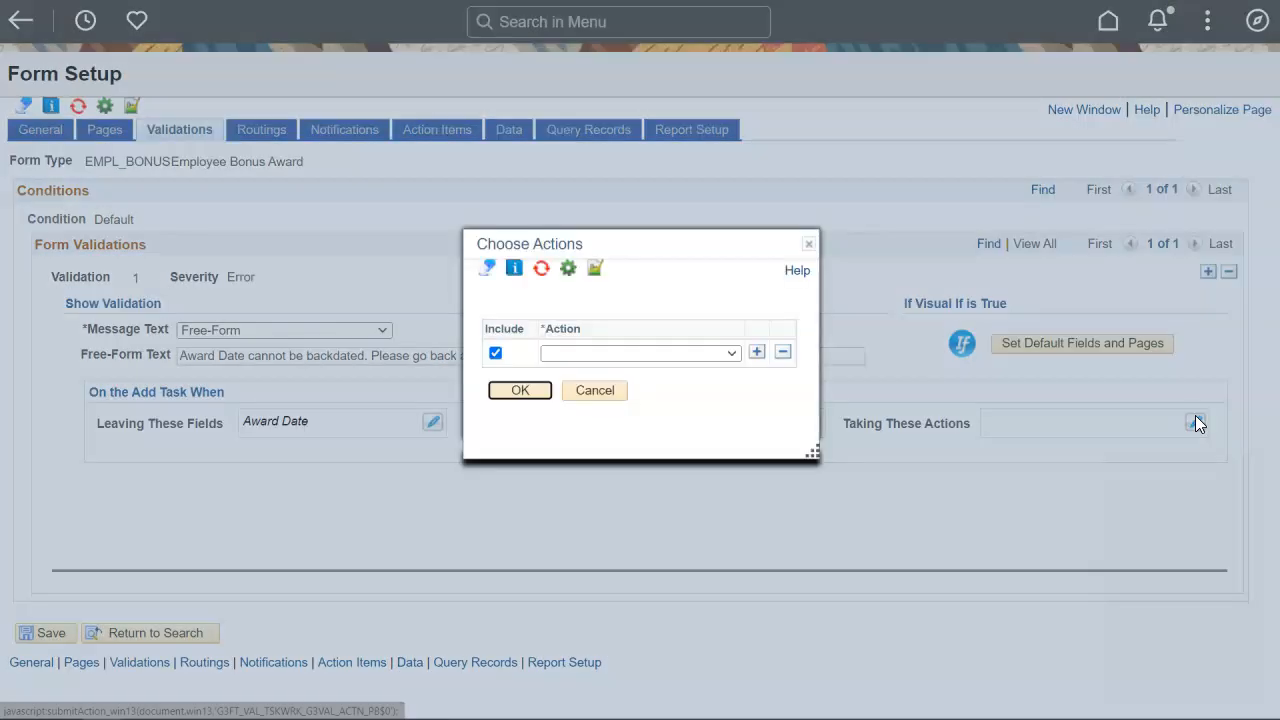
{"action": "left_click", "coordinate": [732, 354]}
{"action": "left_click", "coordinate": [733, 357]}
{"action": "left_click", "coordinate": [525, 392]}
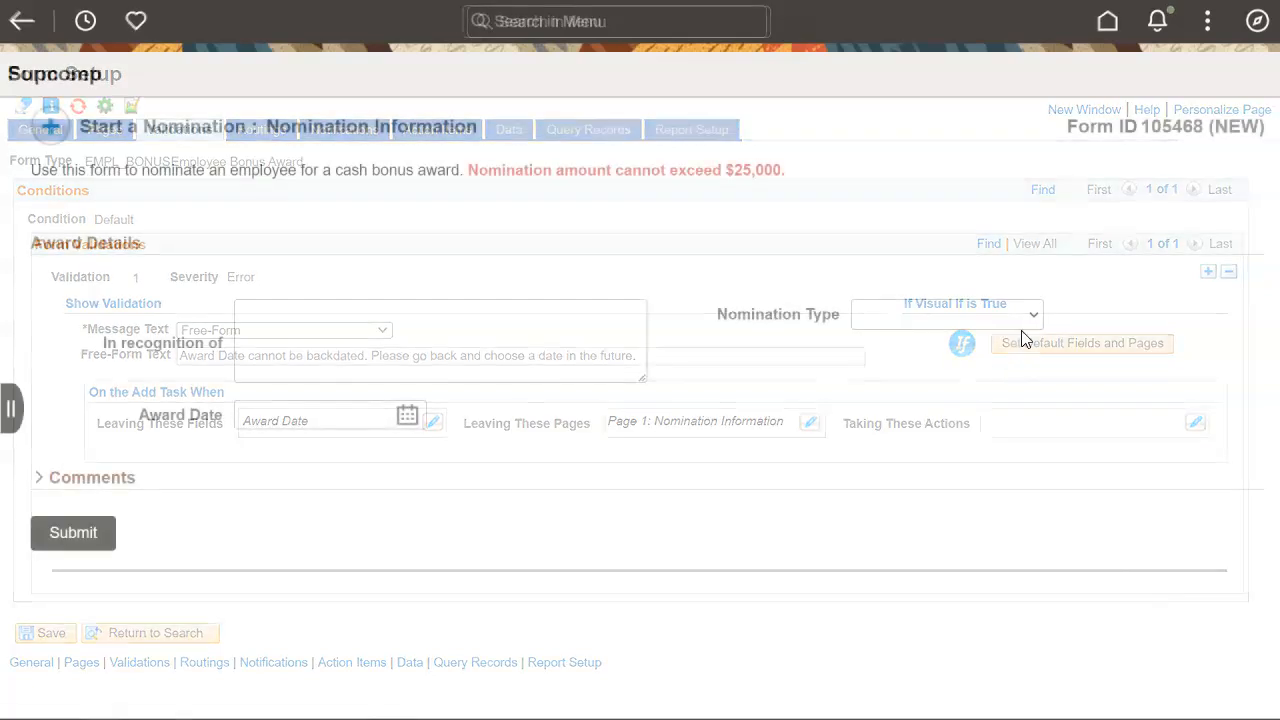
- Test the validation on the nomination form with nomination type Individual and award date 08/04/2024, and dismiss the message
{"action": "left_click", "coordinate": [1031, 318]}
{"action": "left_click", "coordinate": [1031, 355]}
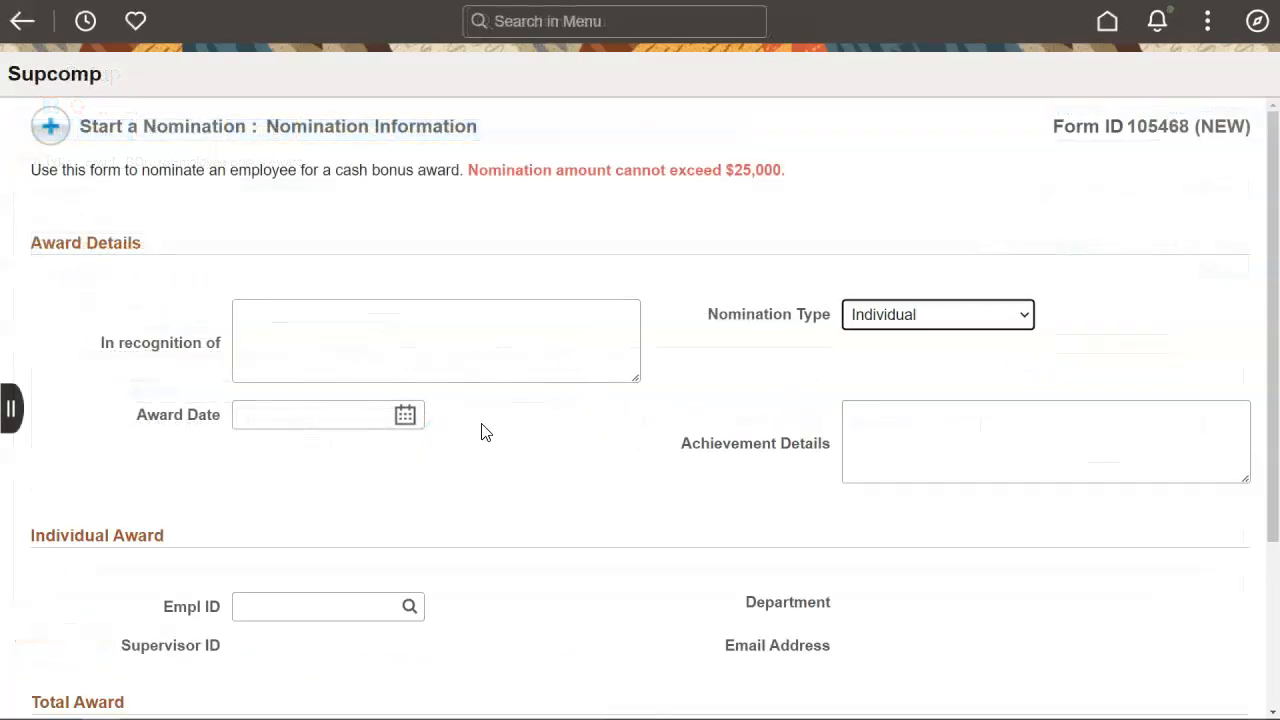
{"action": "left_click", "coordinate": [415, 416]}
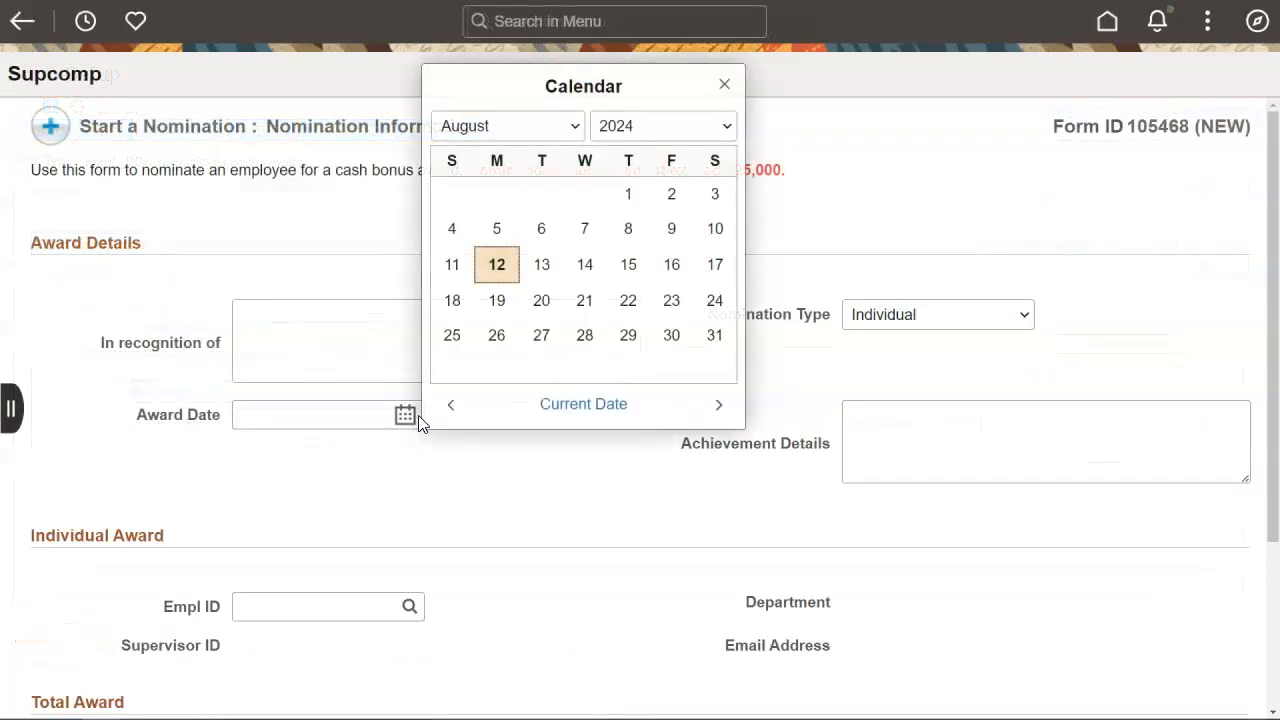
{"action": "left_click", "coordinate": [451, 229]}
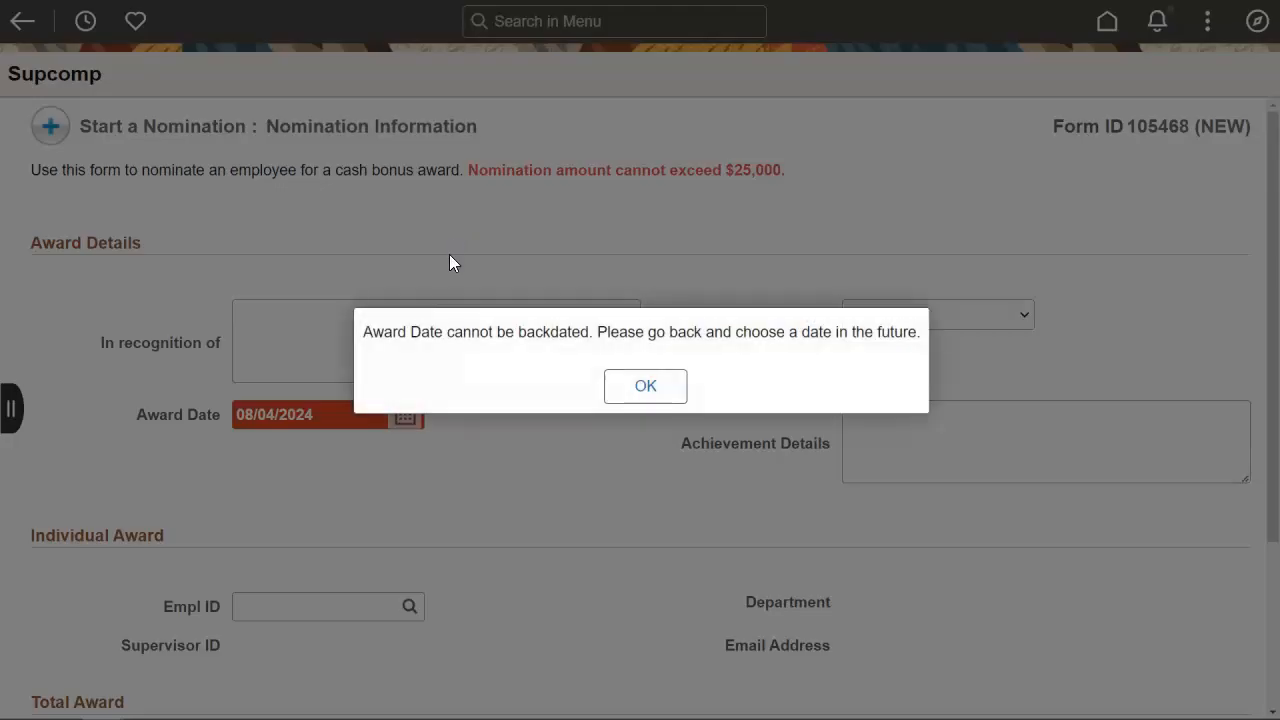
{"action": "left_click", "coordinate": [680, 392]}
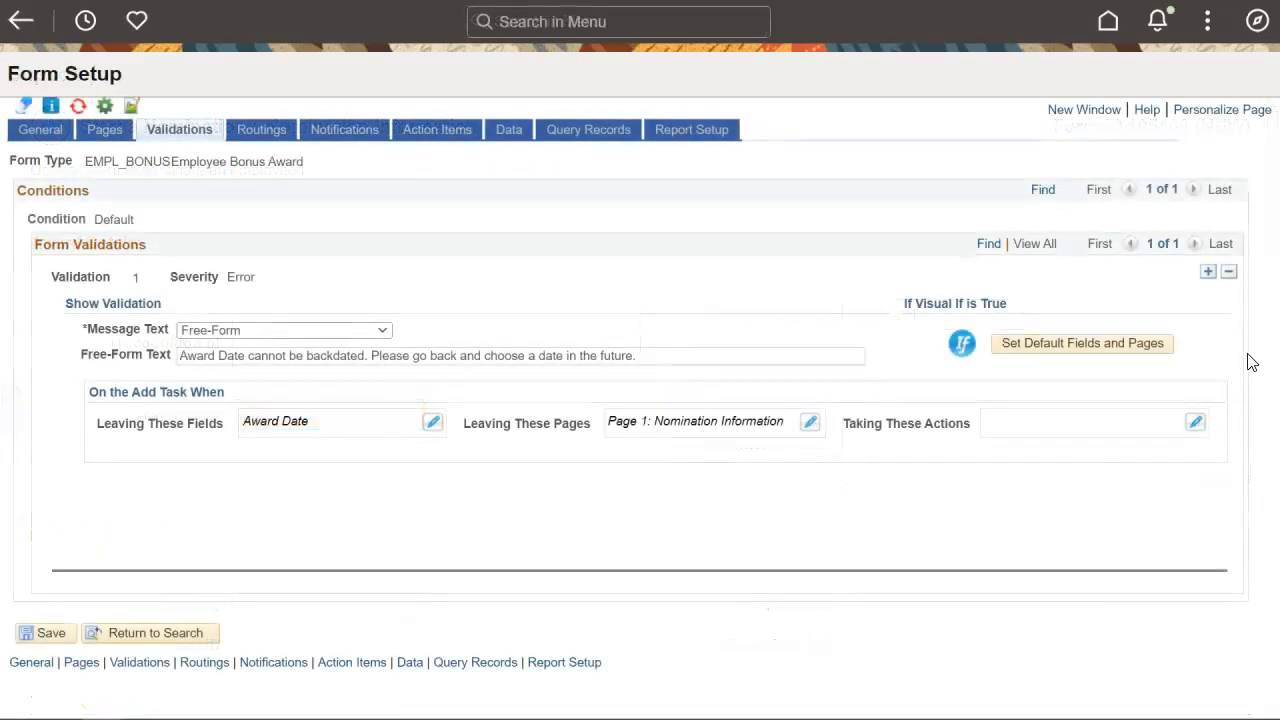
- Add a second form validation that takes its text from the Message Catalog, message set 24844, number 13
{"action": "left_click", "coordinate": [1208, 271]}
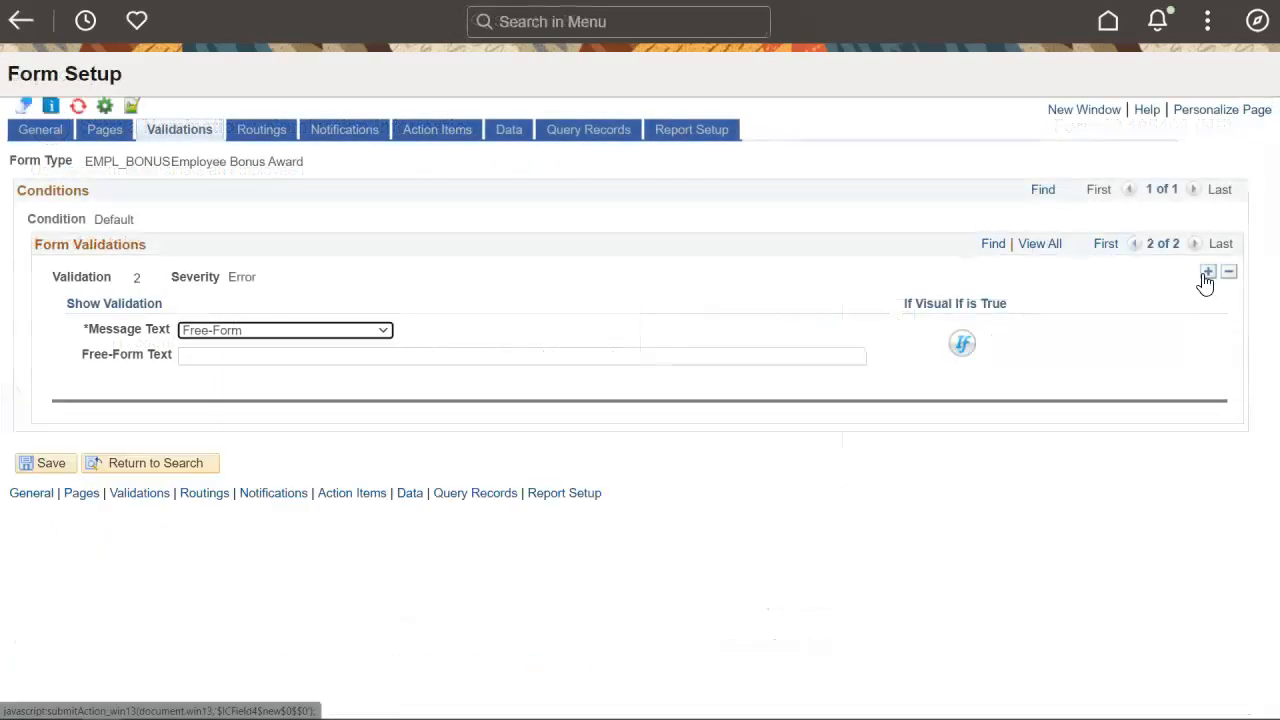
{"action": "left_click", "coordinate": [380, 330]}
{"action": "left_click", "coordinate": [354, 364]}
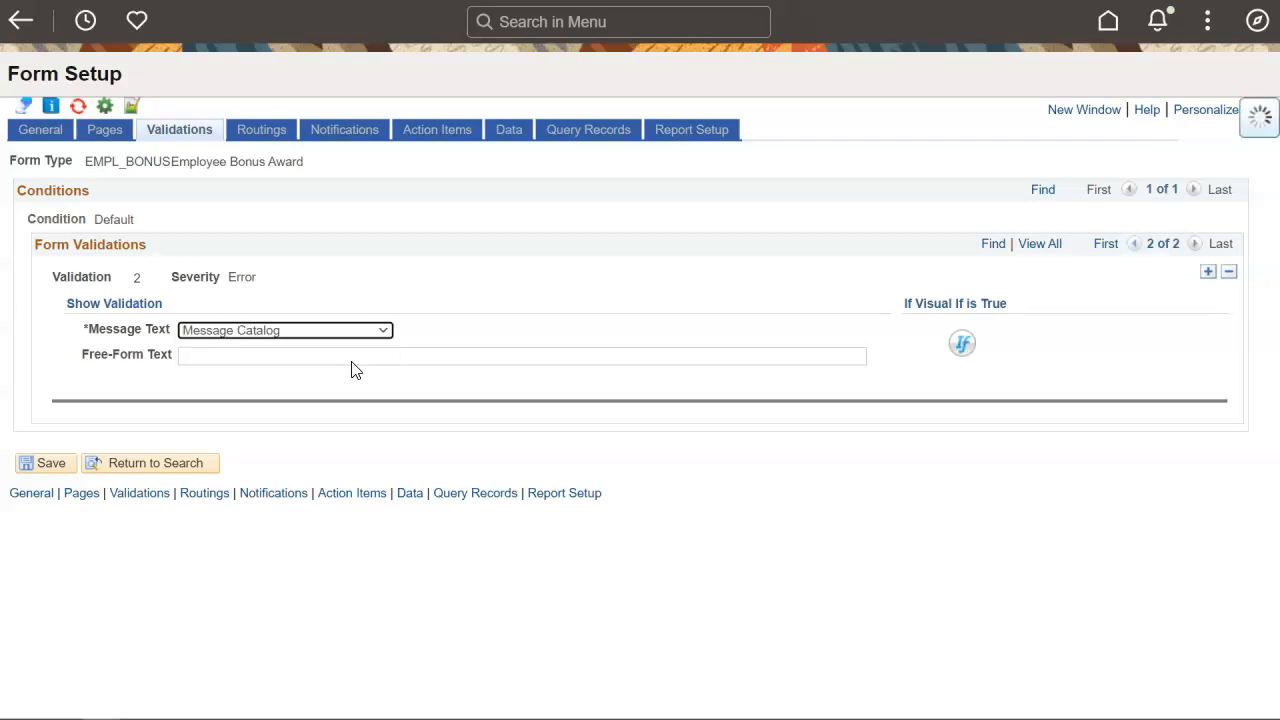
{"action": "left_click", "coordinate": [522, 332]}
{"action": "type", "text": "24844"}
{"action": "key", "text": "Tab"}
{"action": "key", "text": "Tab"}
{"action": "type", "text": "13"}
{"action": "key", "text": "Tab"}
- Add a Visual If logic part to the second validation, using the Total Amount field [PAGEREC:GSTOTAL_AMOUN2] as its SmartSource
{"action": "left_click", "coordinate": [960, 346]}
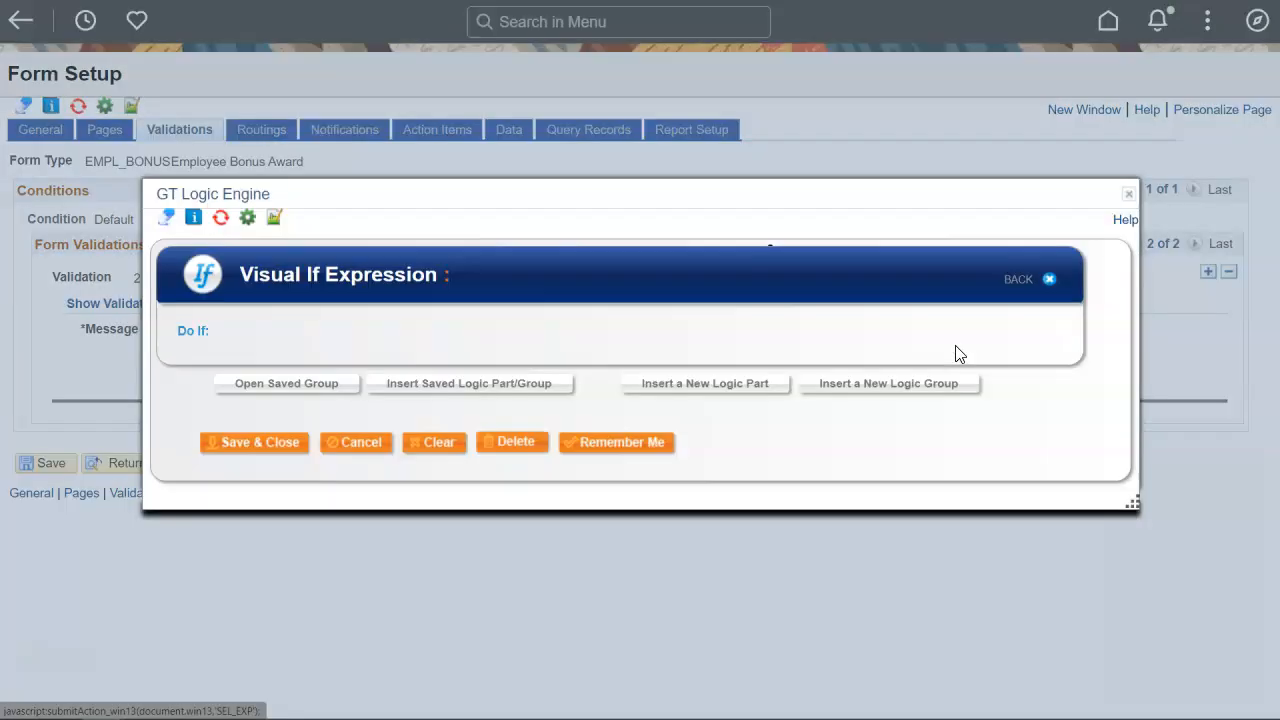
{"action": "left_click", "coordinate": [724, 383]}
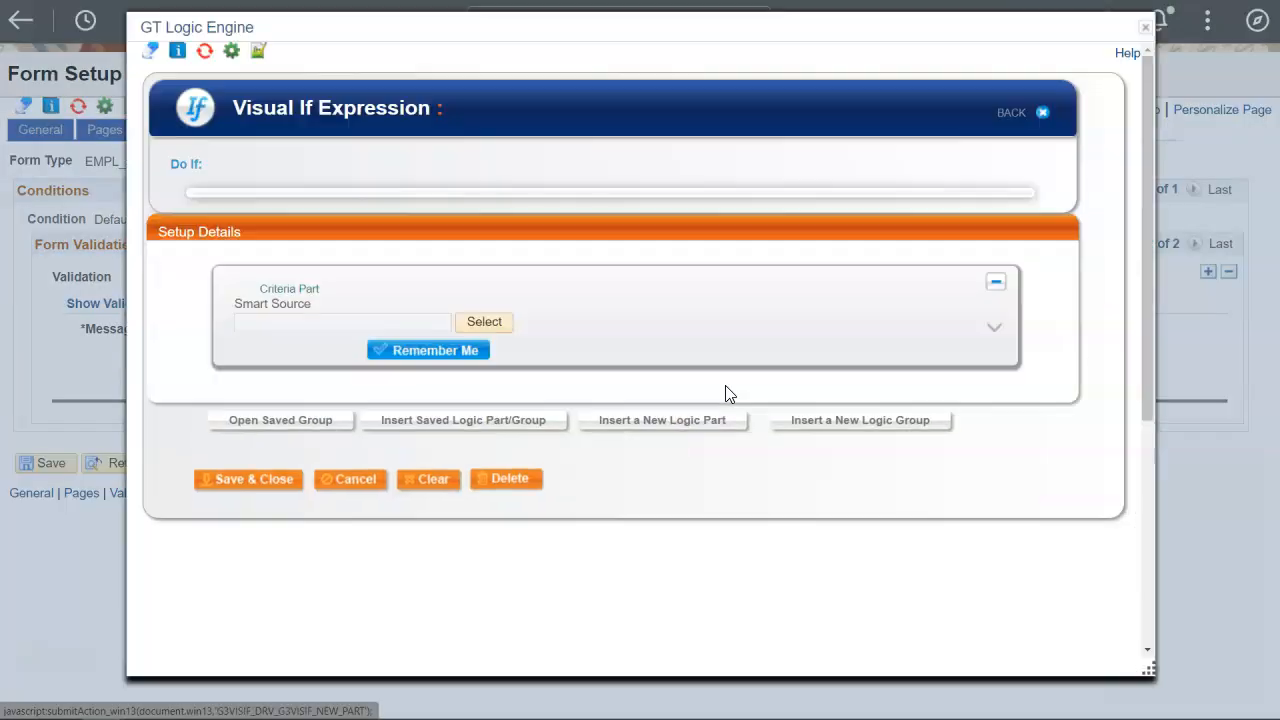
{"action": "left_click", "coordinate": [484, 322]}
{"action": "type", "text": "gstotal"}
{"action": "key", "text": "Return"}
{"action": "left_click", "coordinate": [489, 284]}
- Set the Total Amount condition to "is Greater Than" 25000 and save the Visual If expression
{"action": "left_click", "coordinate": [625, 338]}
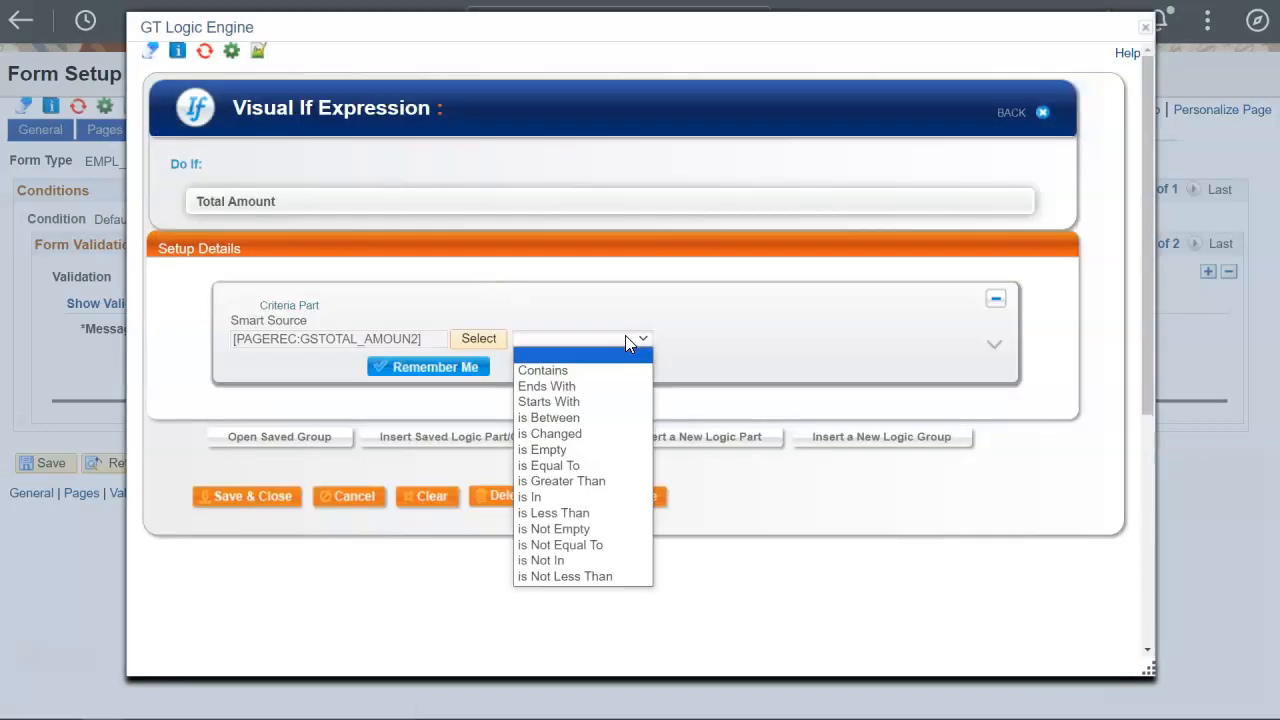
{"action": "left_click", "coordinate": [603, 482]}
{"action": "left_click", "coordinate": [771, 345]}
{"action": "type", "text": "25000"}
{"action": "key", "text": "Tab"}
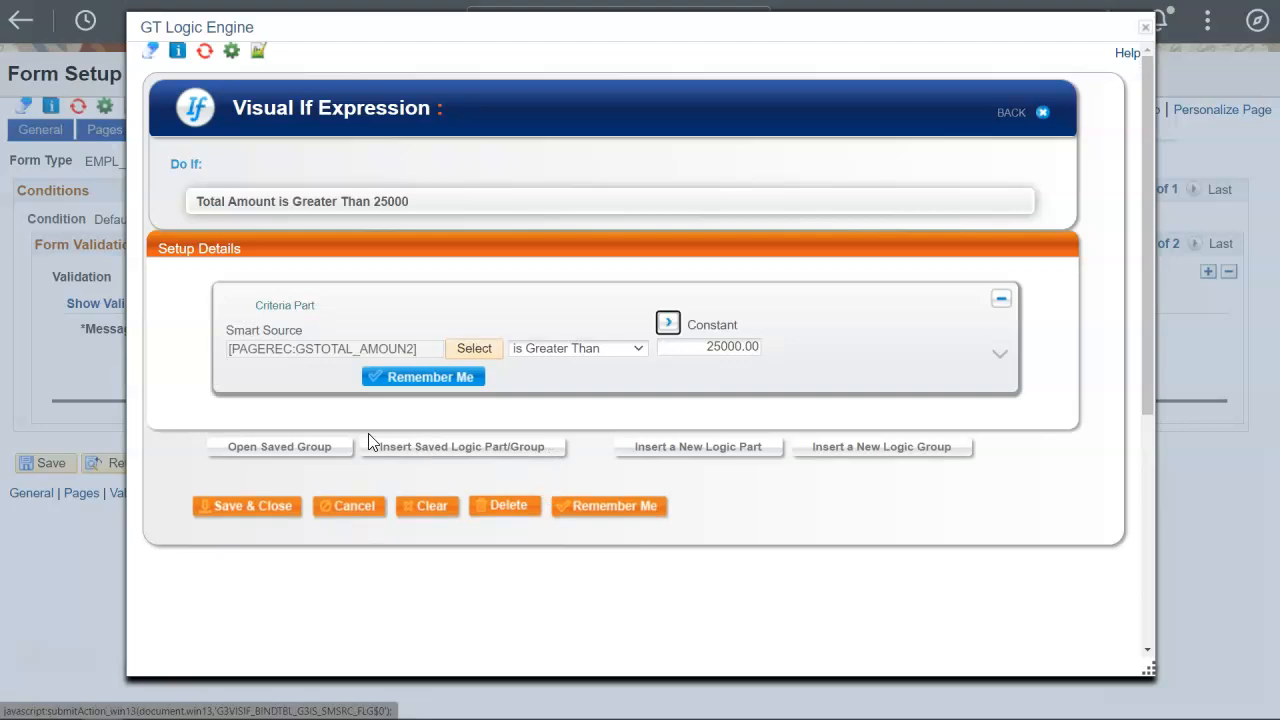
{"action": "left_click", "coordinate": [245, 506]}
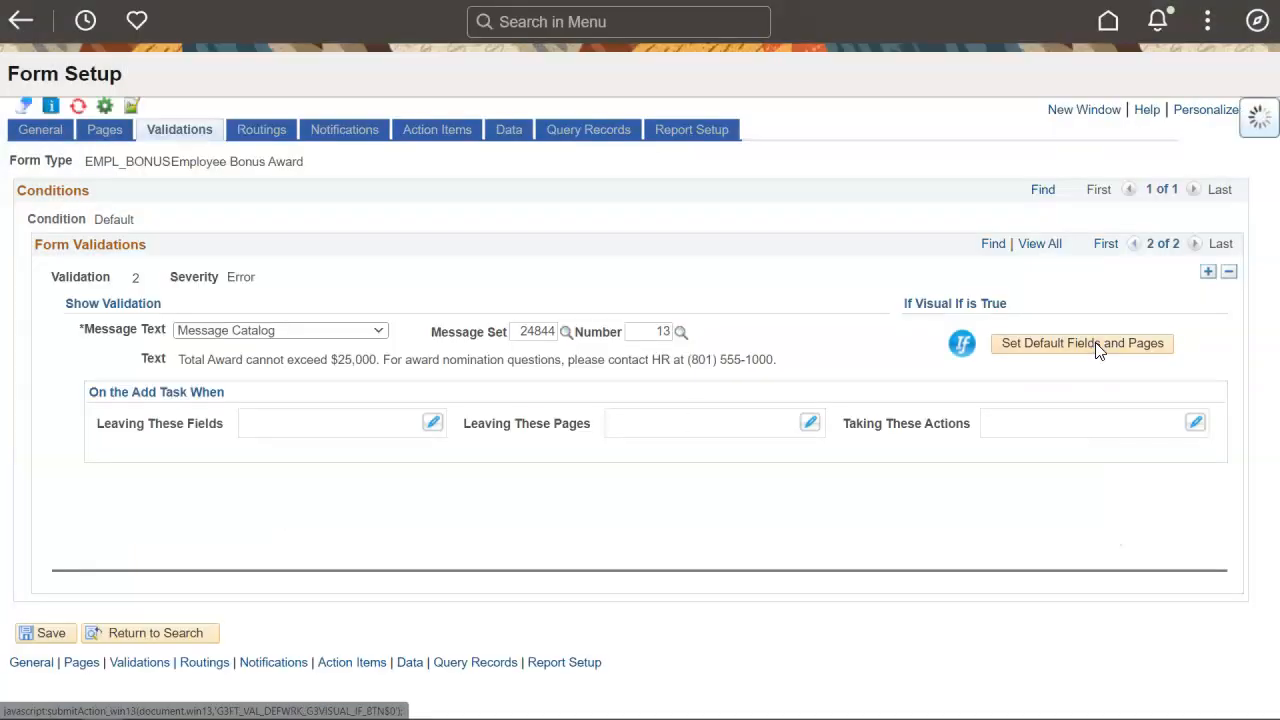
- Enable Display Validations On Page (Beta) in the form's general settings
{"action": "left_click", "coordinate": [45, 131]}
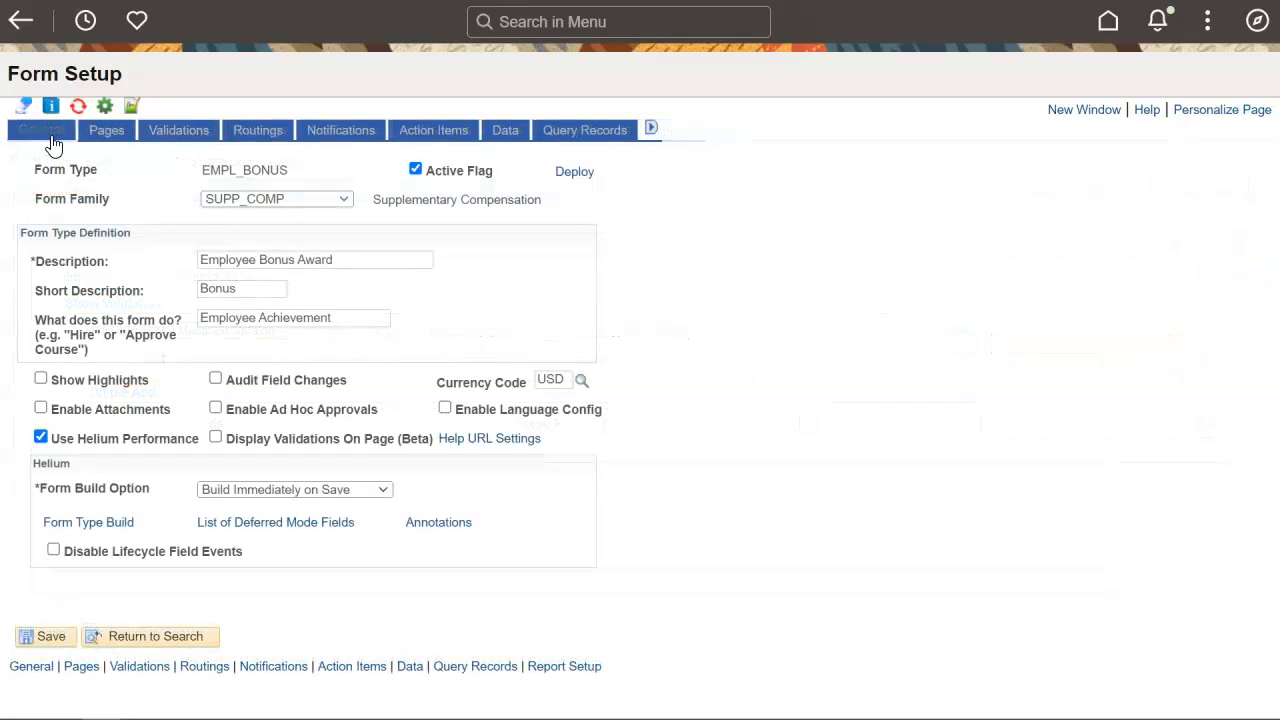
{"action": "left_click", "coordinate": [216, 438]}
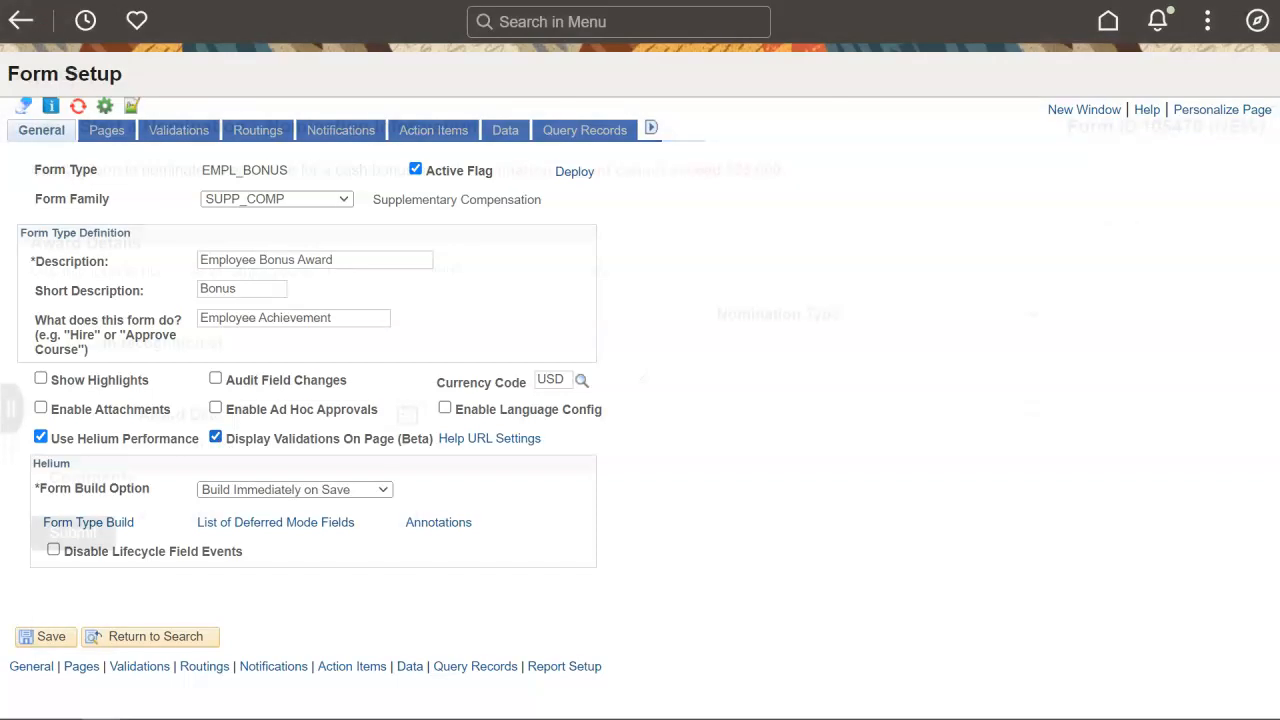
- Test the amount validation on a new nomination with nomination type Individual and a Total Amount of 30000
{"action": "left_click", "coordinate": [1026, 318]}
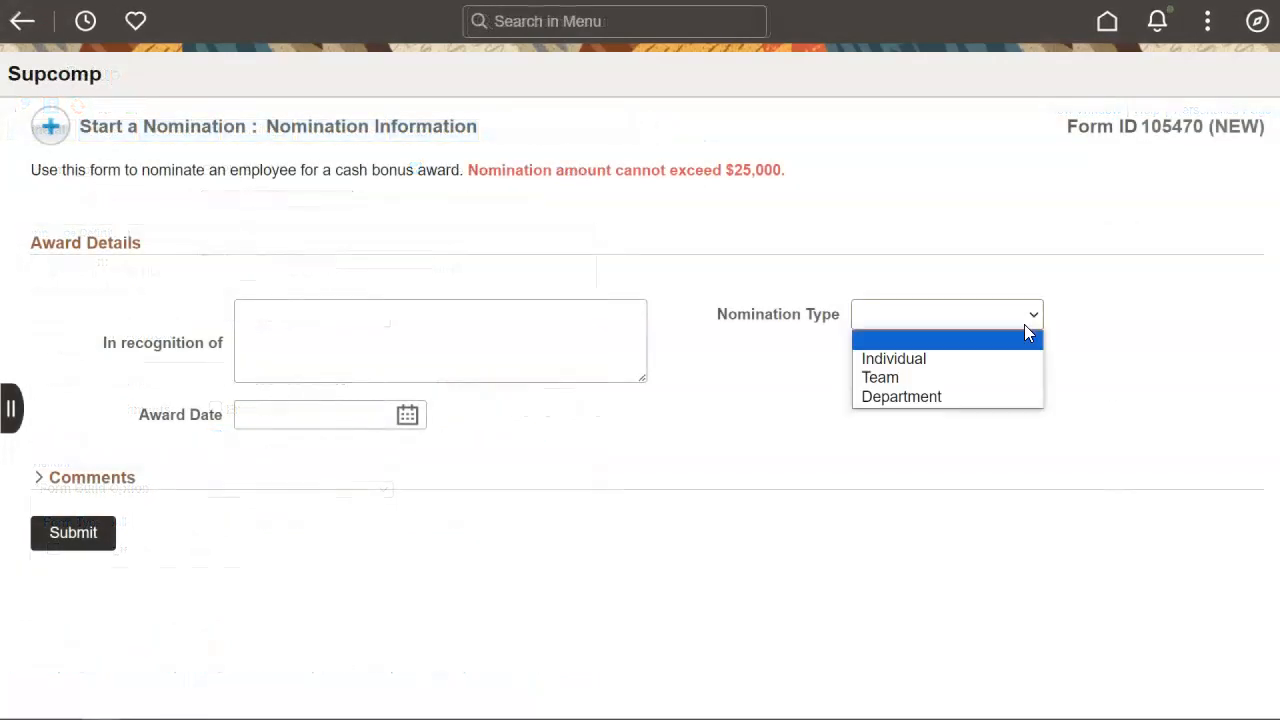
{"action": "left_click", "coordinate": [988, 362]}
{"action": "scroll", "coordinate": [362, 601], "scroll_direction": "down", "scroll_amount": 3}
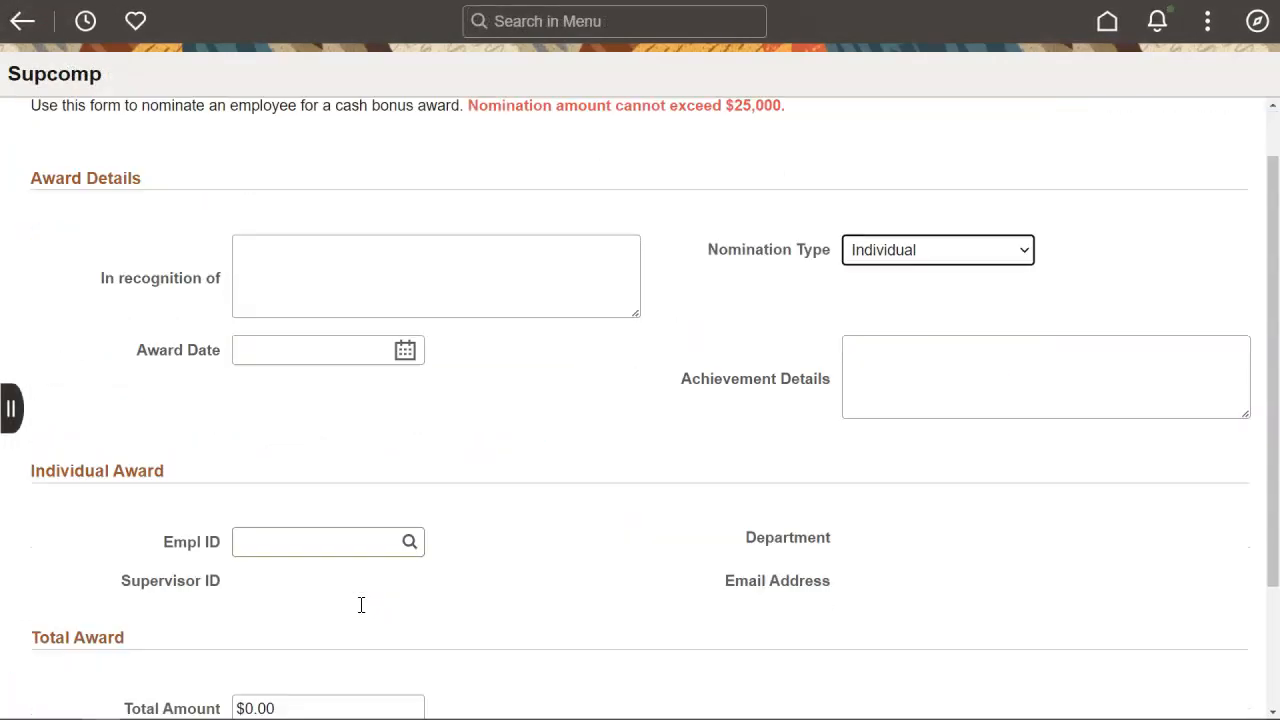
{"action": "left_click", "coordinate": [206, 540]}
{"action": "type", "text": "30000"}
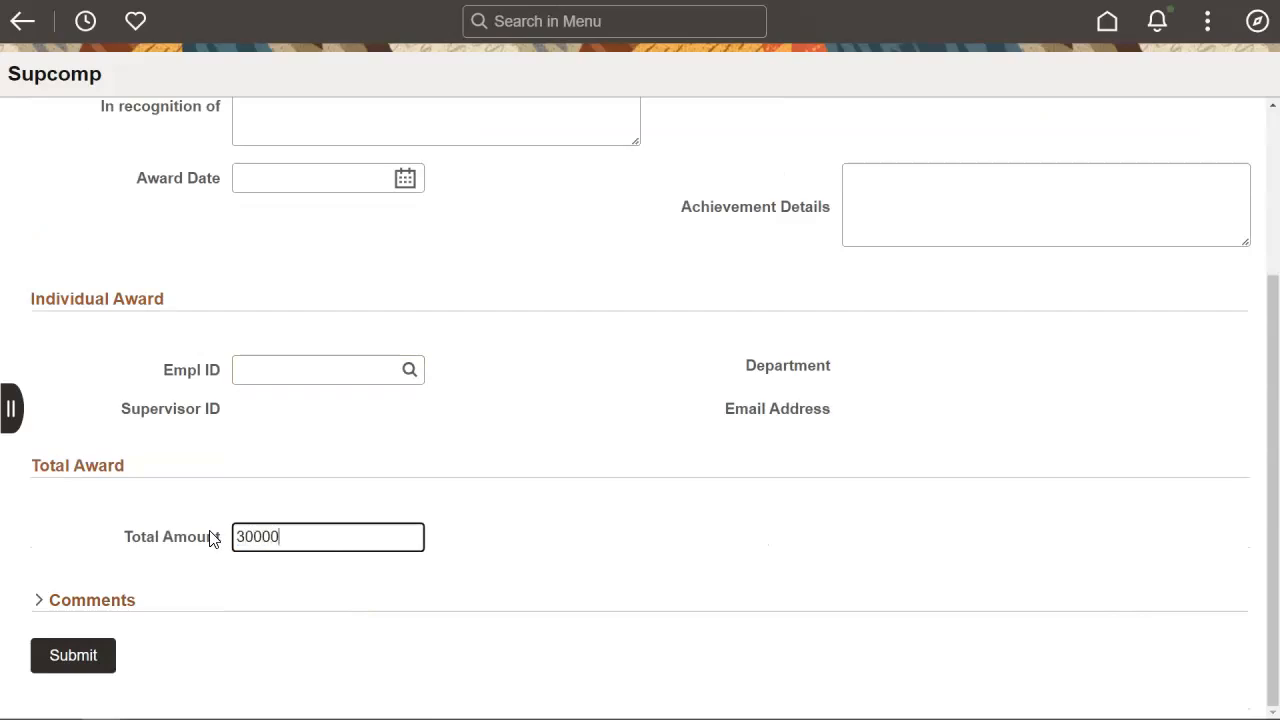
{"action": "key", "text": "Tab"}
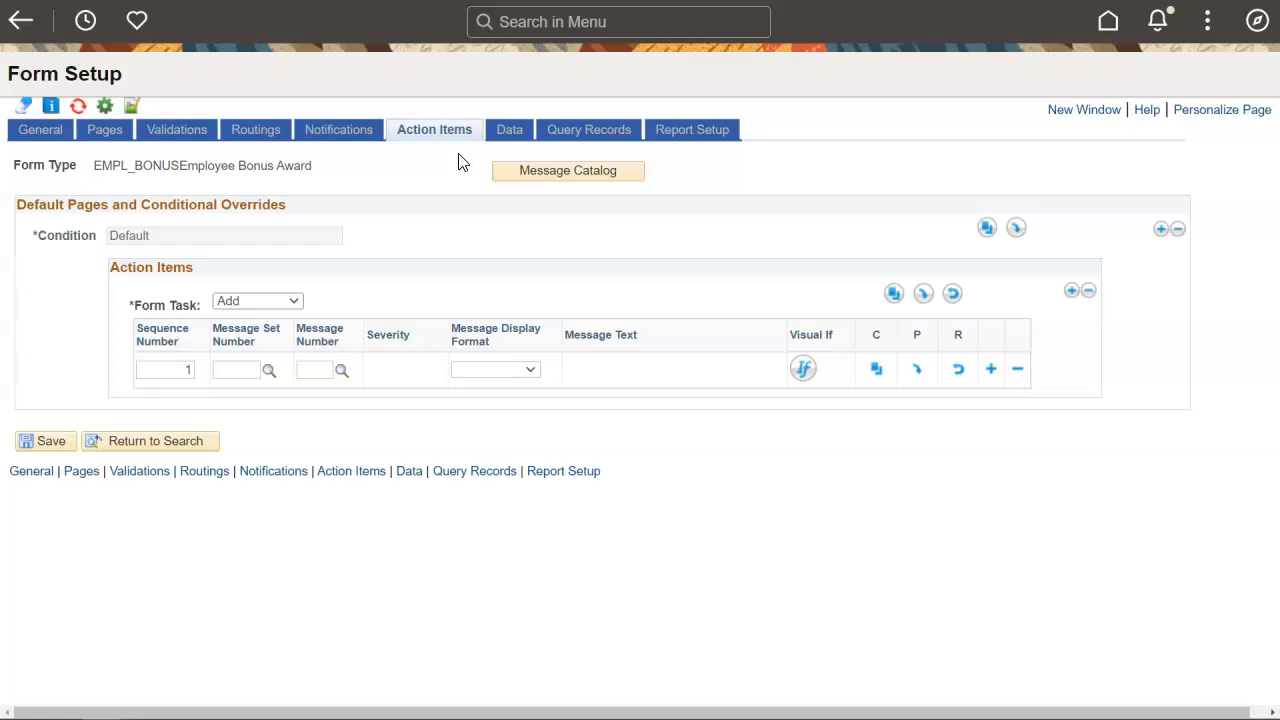
- Assign message set number 24844 and message number 14 to the first action item for the Add form task
{"action": "left_click", "coordinate": [255, 370]}
{"action": "type", "text": "24844"}
{"action": "key", "text": "Tab"}
{"action": "key", "text": "Tab"}
{"action": "type", "text": "14"}
{"action": "key", "text": "Tab"}
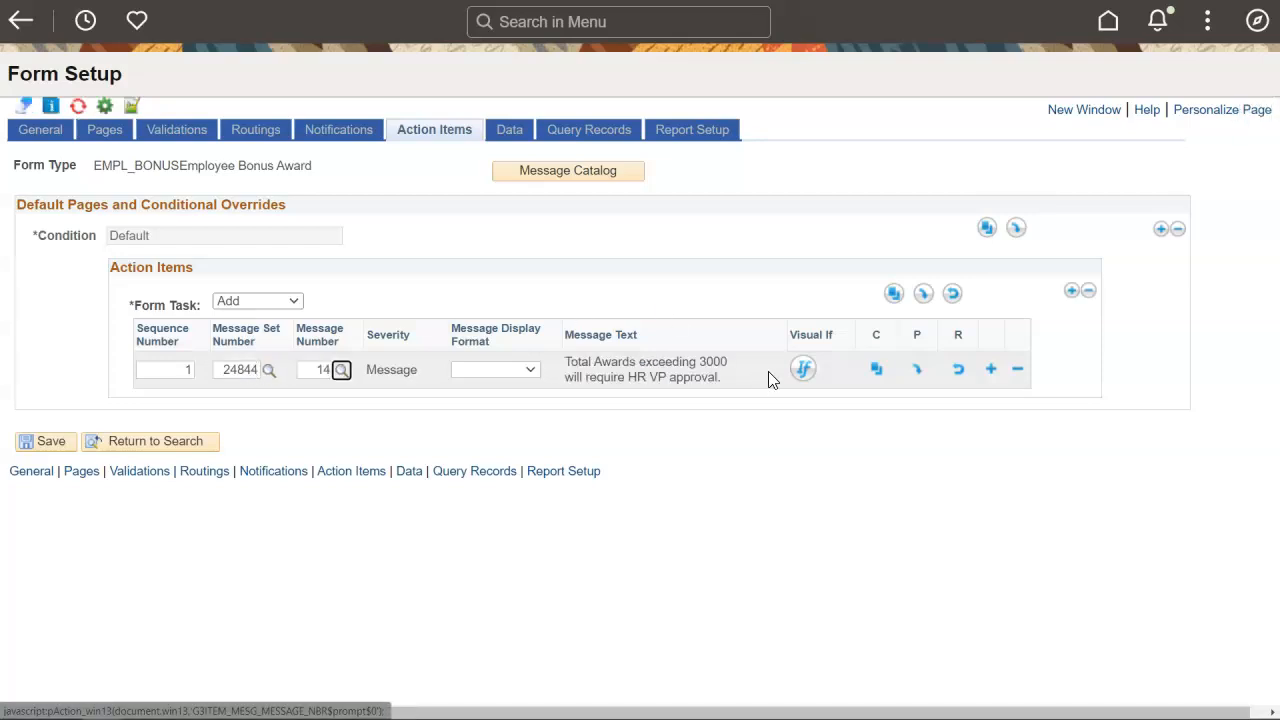
- Add a Visual If logic part to the action item, using the Total Amount field [PAGEREC:GSTOTAL_AMOUN2] as its SmartSource
{"action": "left_click", "coordinate": [803, 369]}
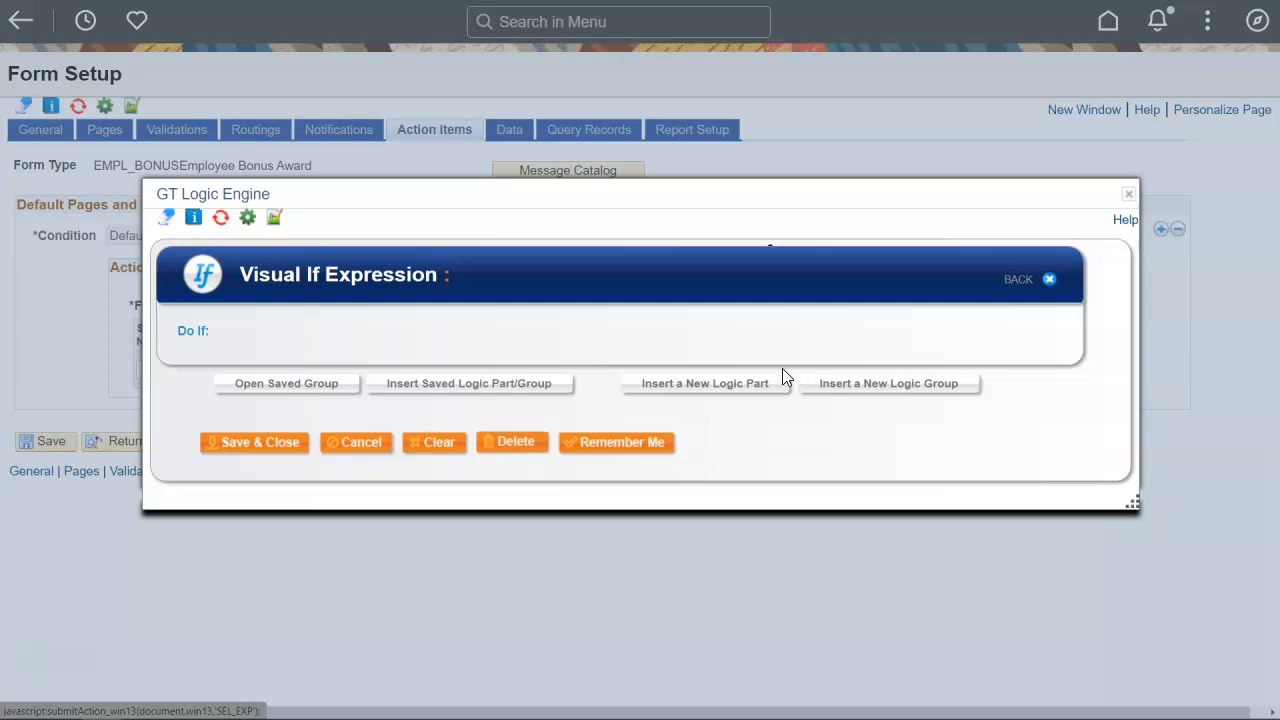
{"action": "left_click", "coordinate": [720, 384]}
{"action": "left_click", "coordinate": [480, 320]}
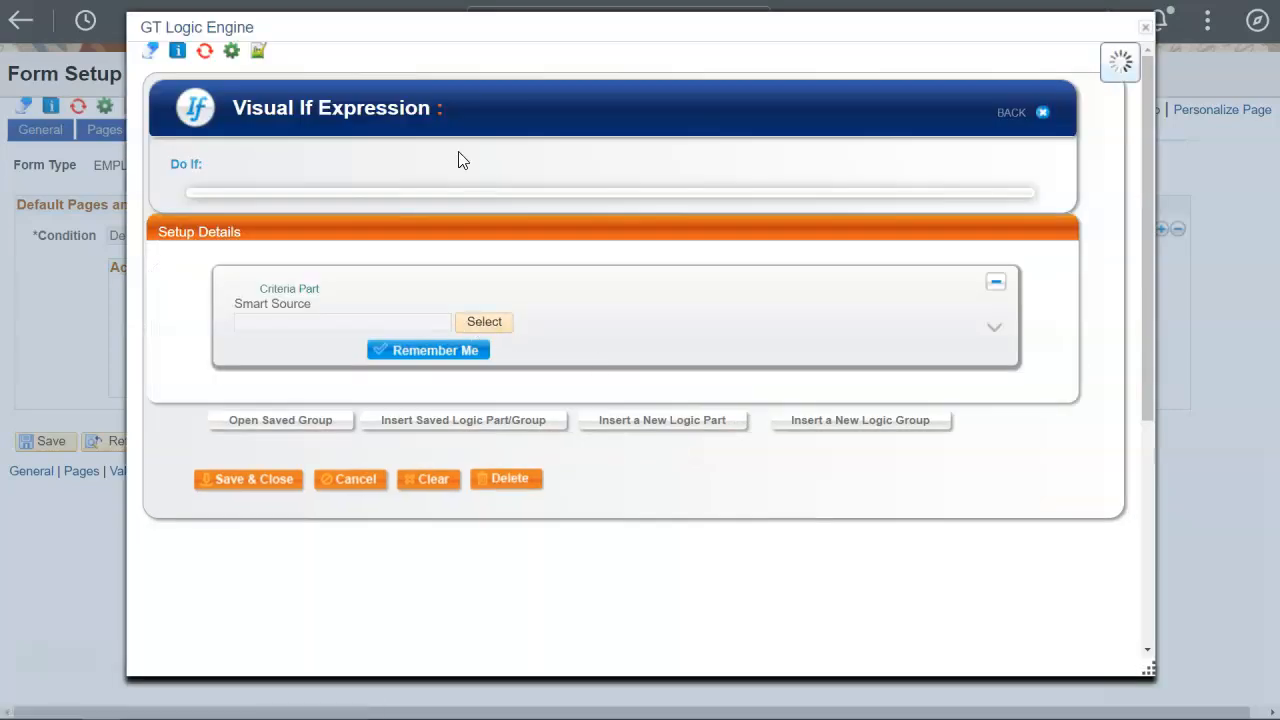
{"action": "type", "text": "gstotal"}
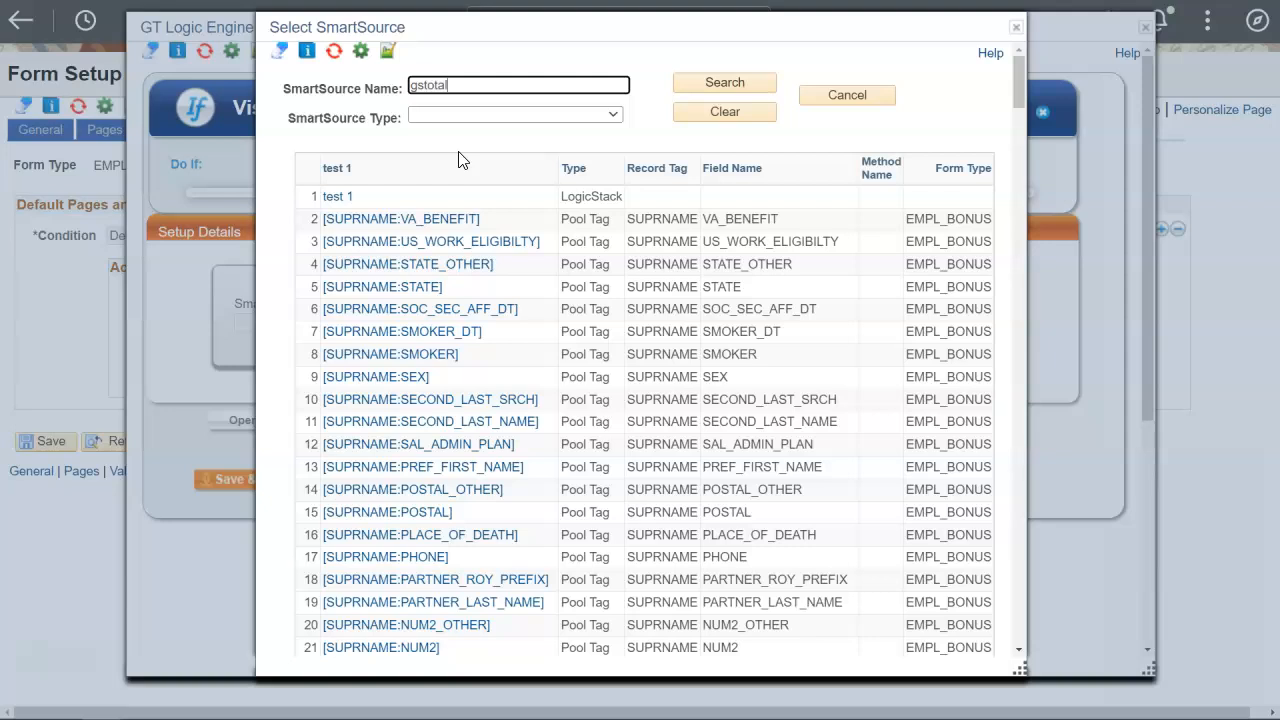
{"action": "key", "text": "Return"}
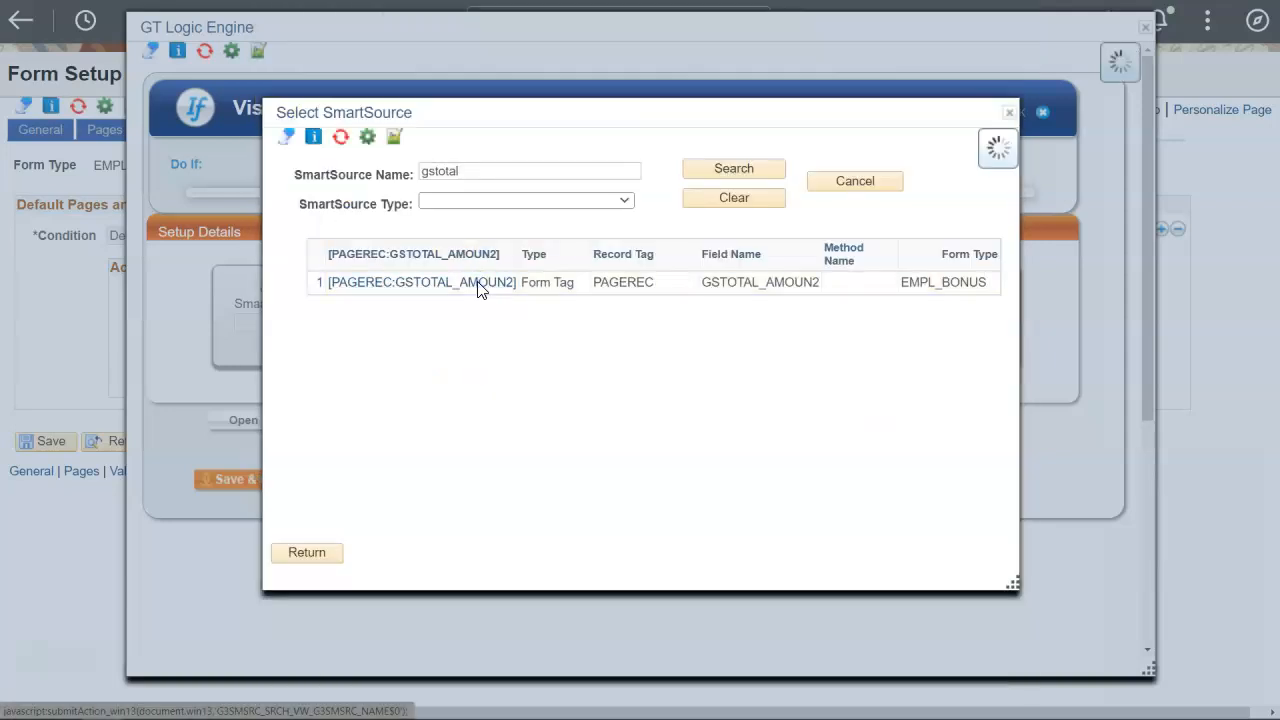
{"action": "left_click", "coordinate": [480, 286]}
- Save the action item's Visual If condition as Total Amount "is Greater Than" 3000 and set its message display format to Checkbox
{"action": "left_click", "coordinate": [640, 341]}
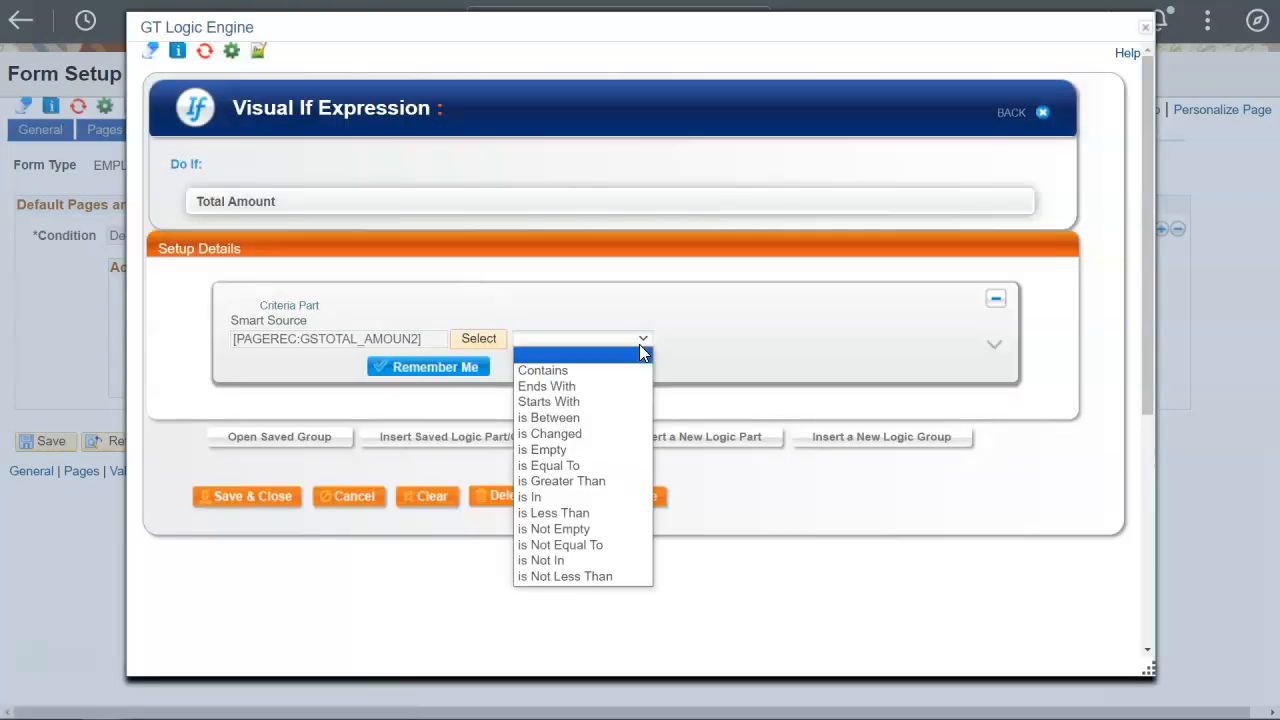
{"action": "left_click", "coordinate": [561, 481]}
{"action": "key", "text": "Tab"}
{"action": "type", "text": "3000"}
{"action": "key", "text": "Tab"}
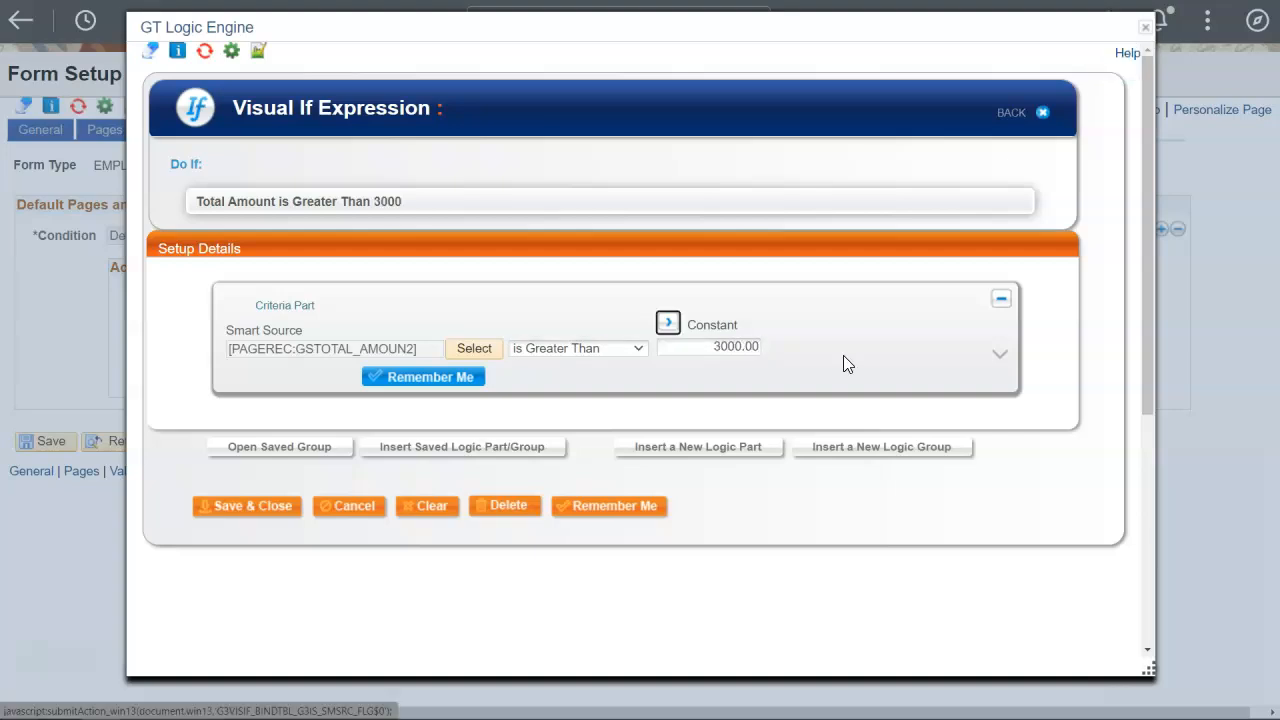
{"action": "left_click", "coordinate": [272, 511]}
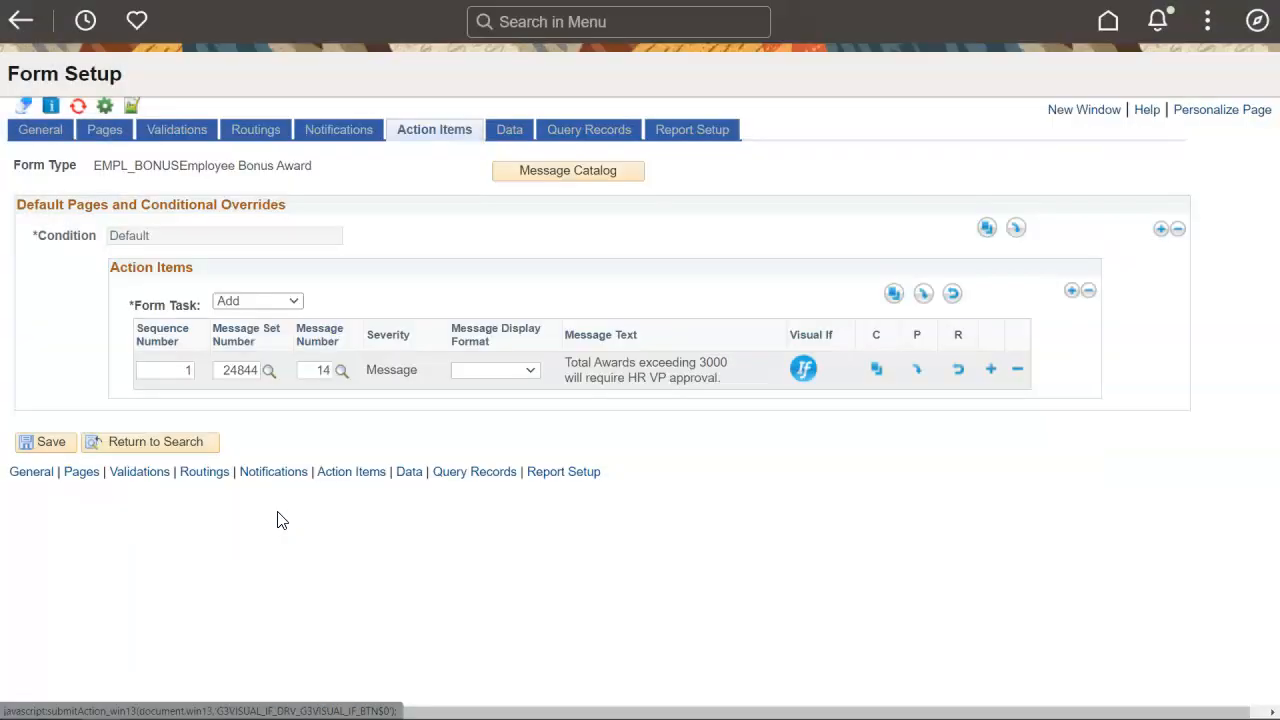
{"action": "left_click", "coordinate": [530, 372]}
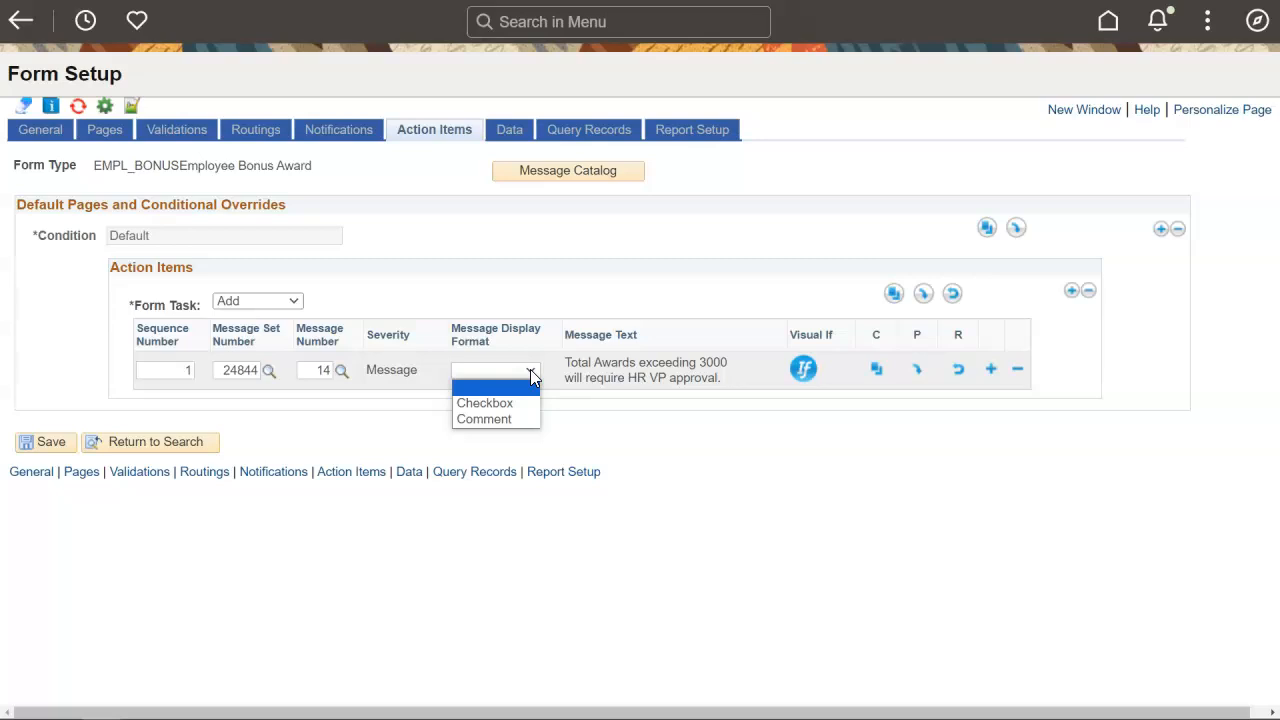
{"action": "left_click", "coordinate": [531, 403]}
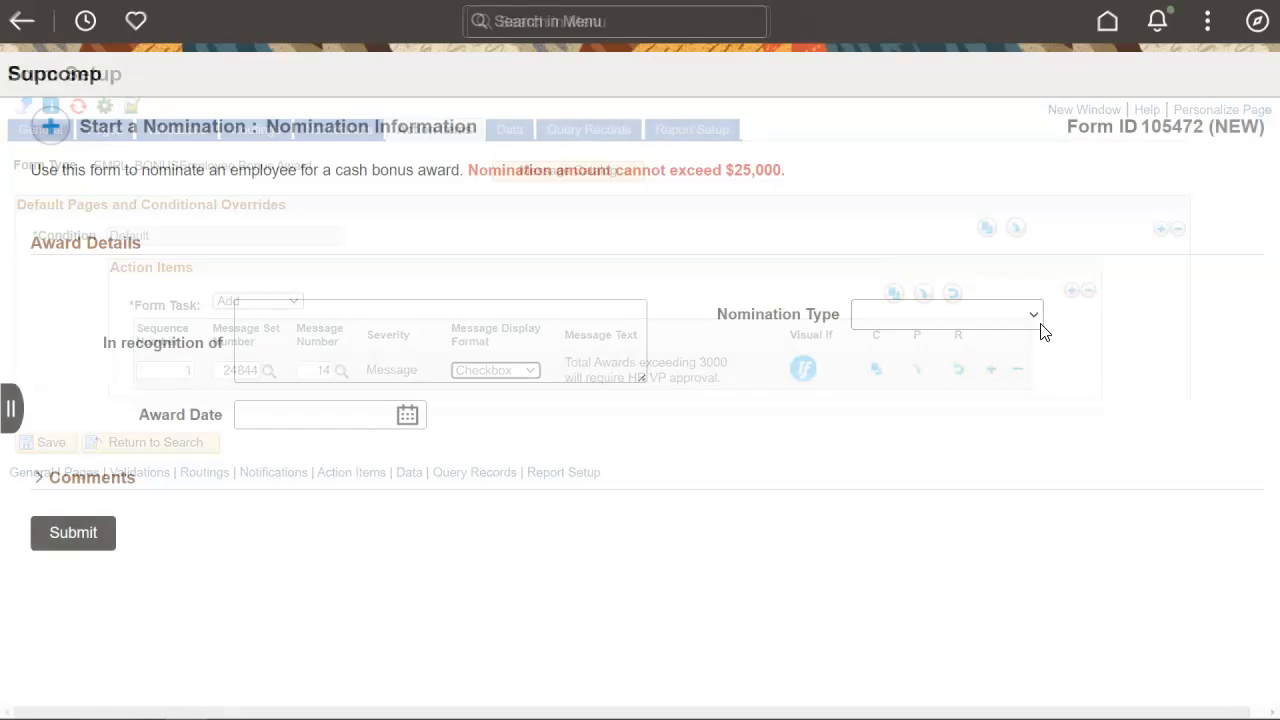
- Fill in the new nomination with nomination type Individual and award date 08/12/2024
{"action": "left_click", "coordinate": [1030, 316]}
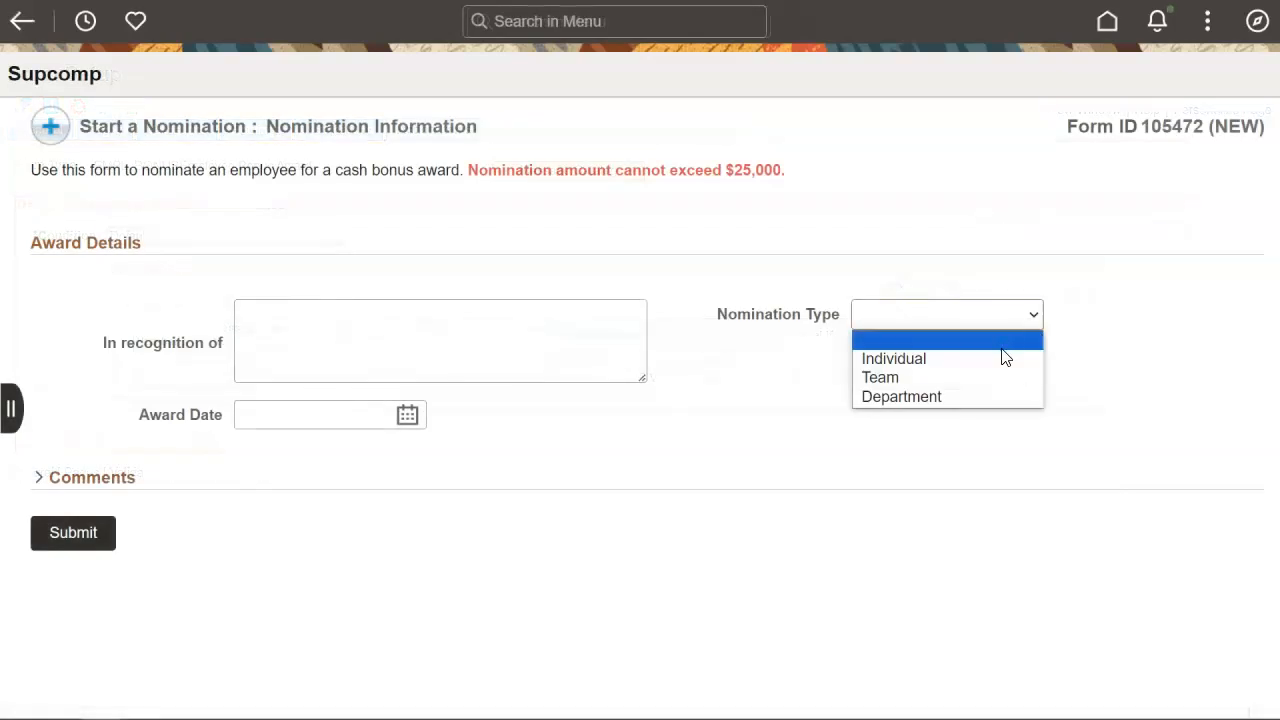
{"action": "left_click", "coordinate": [1002, 349]}
{"action": "left_click", "coordinate": [1017, 321]}
{"action": "left_click", "coordinate": [985, 359]}
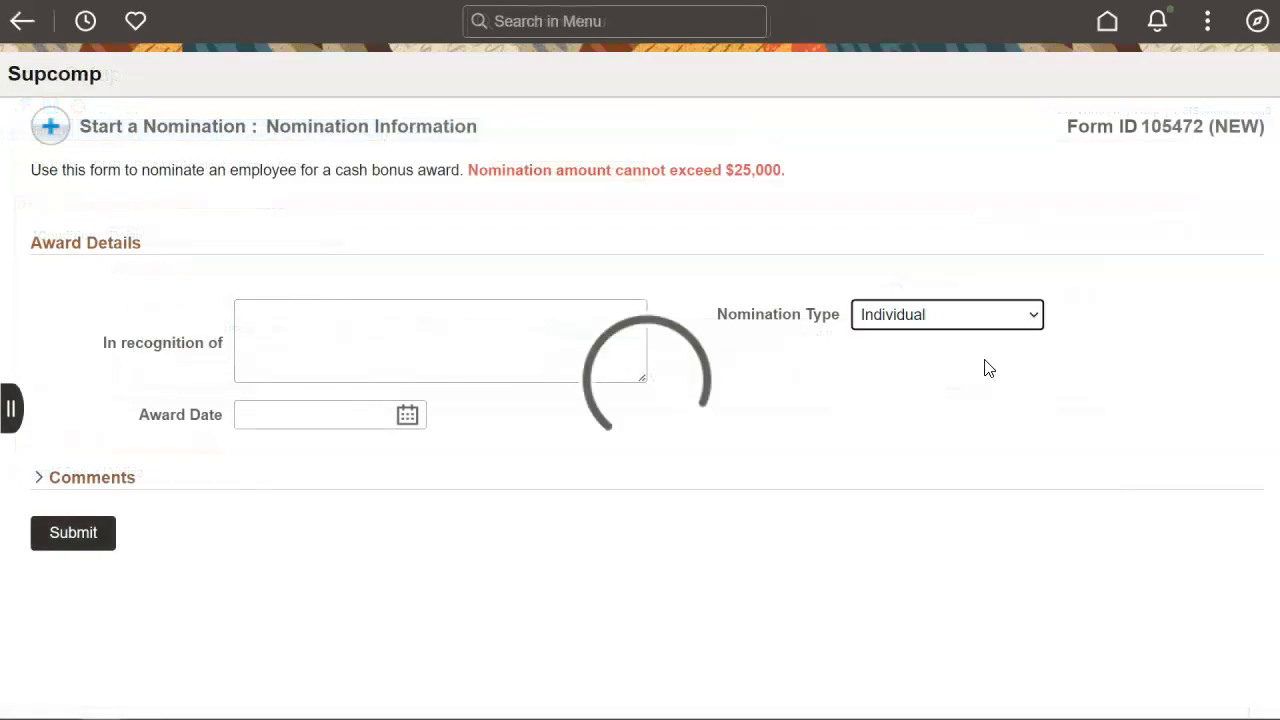
{"action": "left_click", "coordinate": [405, 415]}
{"action": "left_click", "coordinate": [495, 263]}
- Enter 5000 as the Total Amount of the individual nomination
{"action": "scroll", "coordinate": [480, 545], "scroll_direction": "down", "scroll_amount": 3}
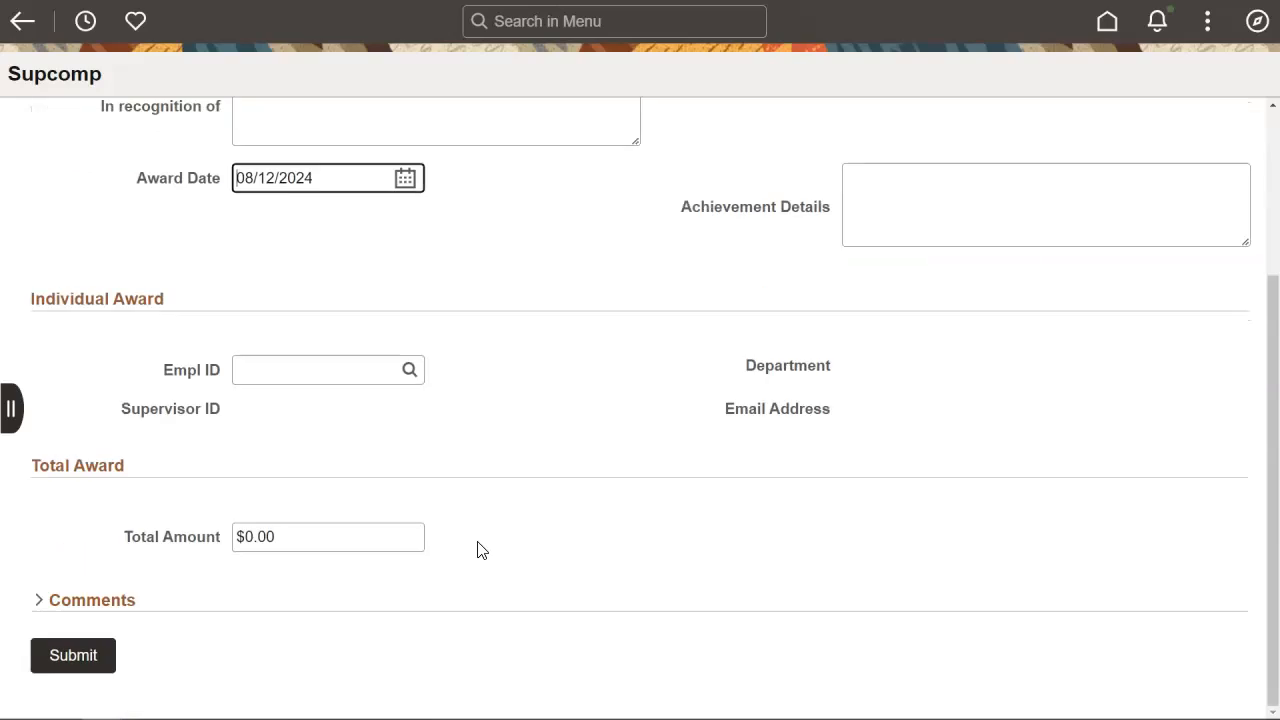
{"action": "left_click", "coordinate": [326, 537]}
{"action": "type", "text": "5000"}
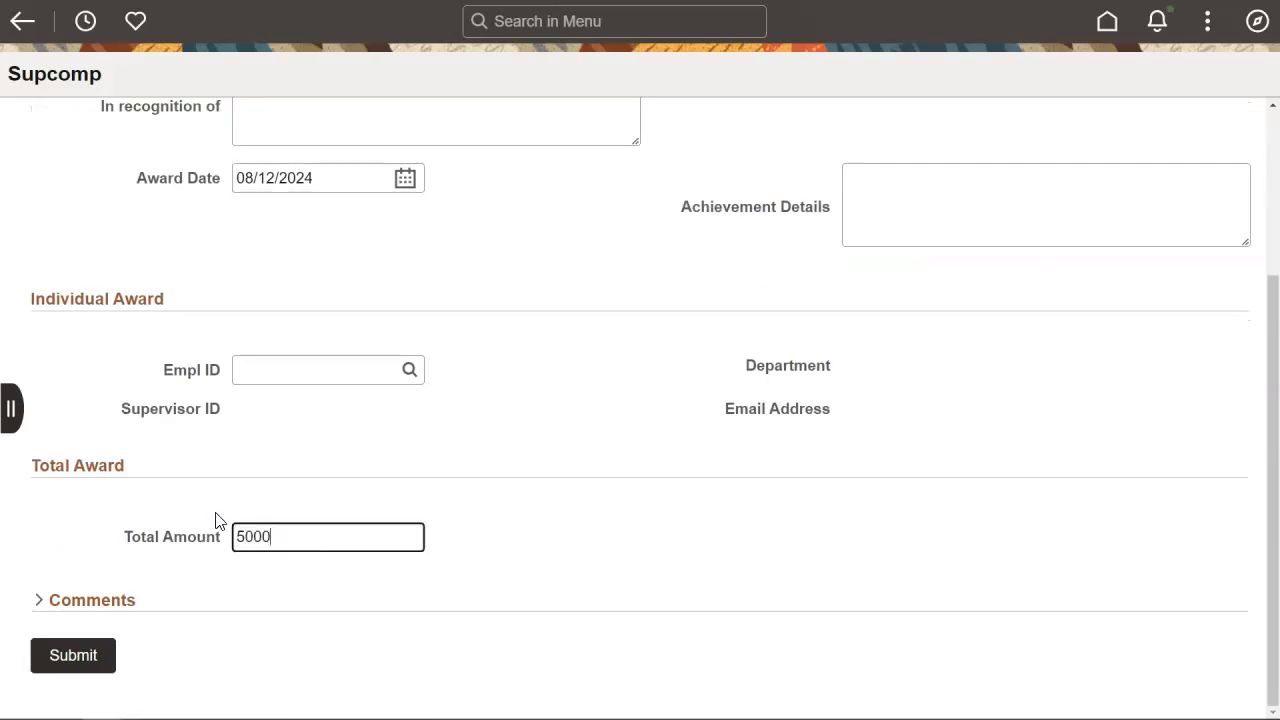
{"action": "key", "text": "Tab"}
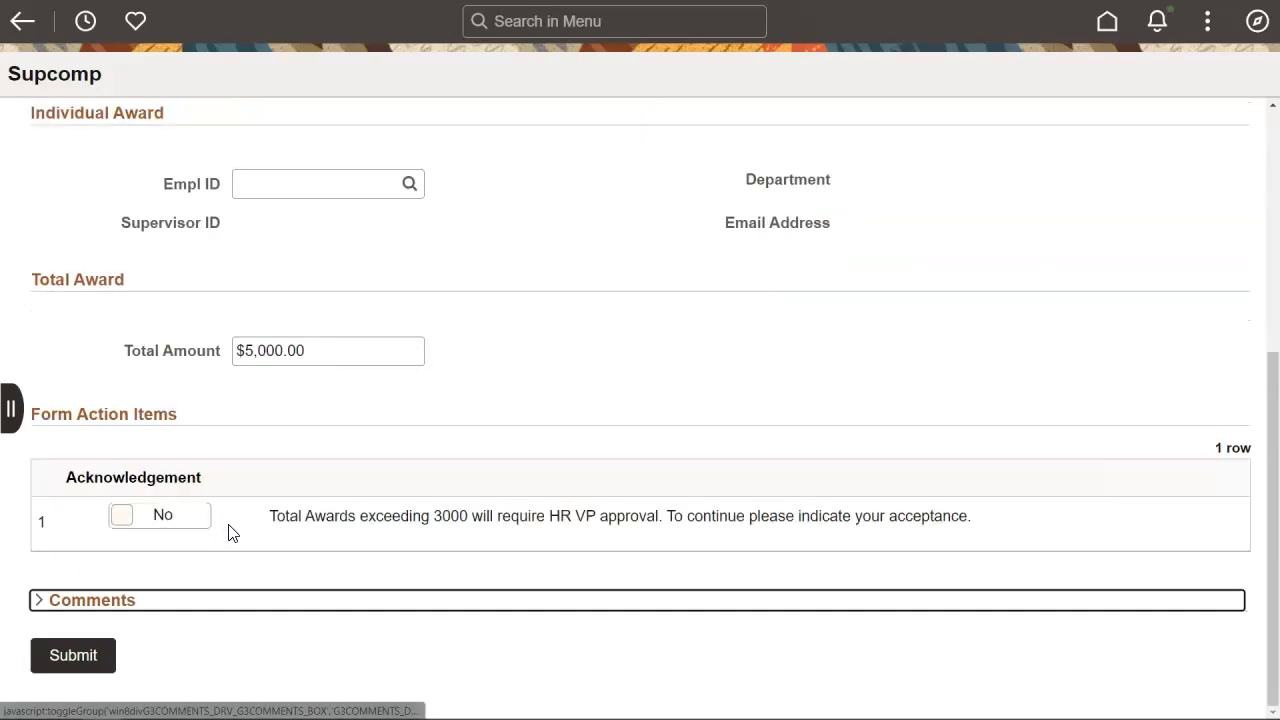
- Try submitting the nomination without acknowledging the action item, and resubmit it with Acknowledgement set to Yes
{"action": "left_click", "coordinate": [112, 663]}
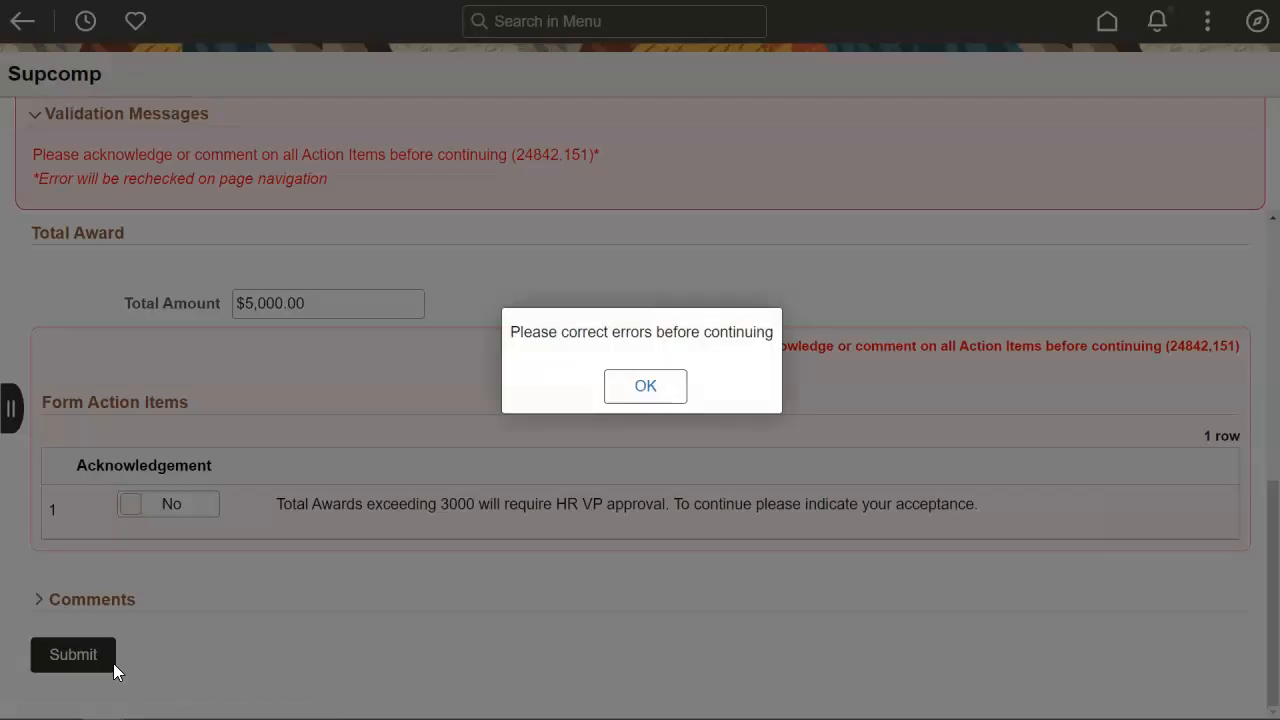
{"action": "left_click", "coordinate": [668, 395]}
{"action": "left_click", "coordinate": [186, 517]}
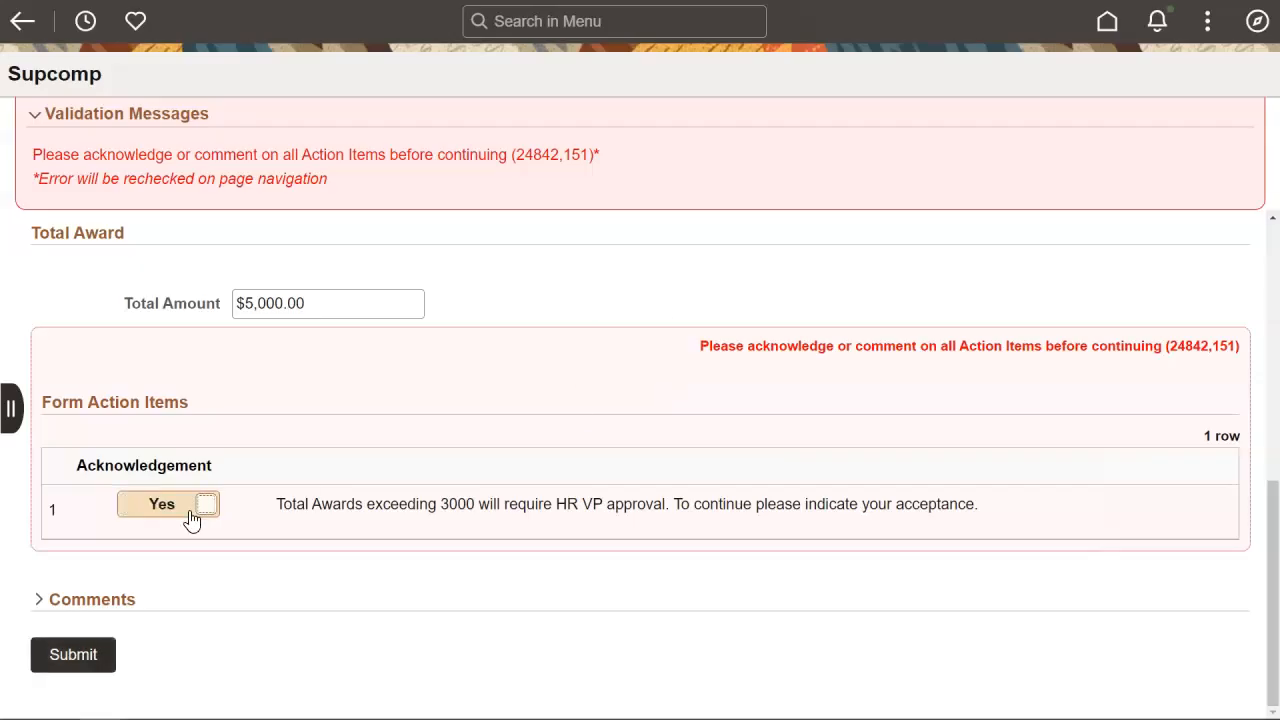
{"action": "left_click", "coordinate": [110, 660]}
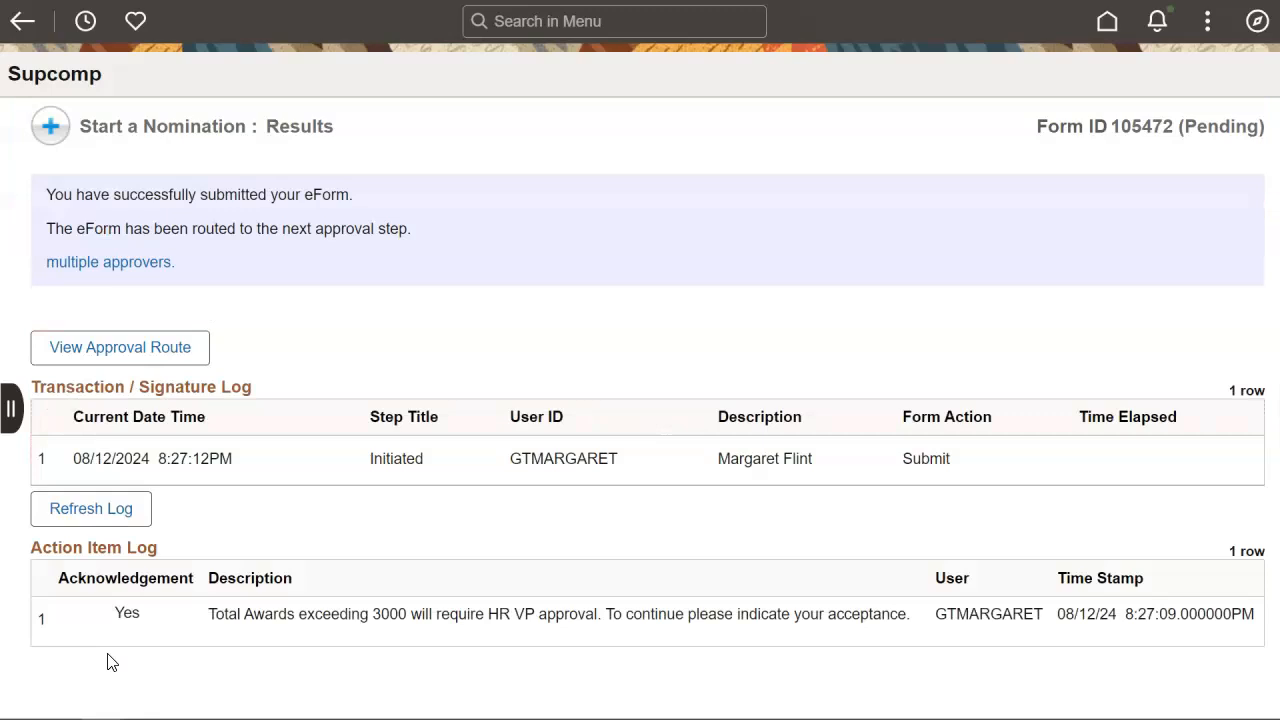